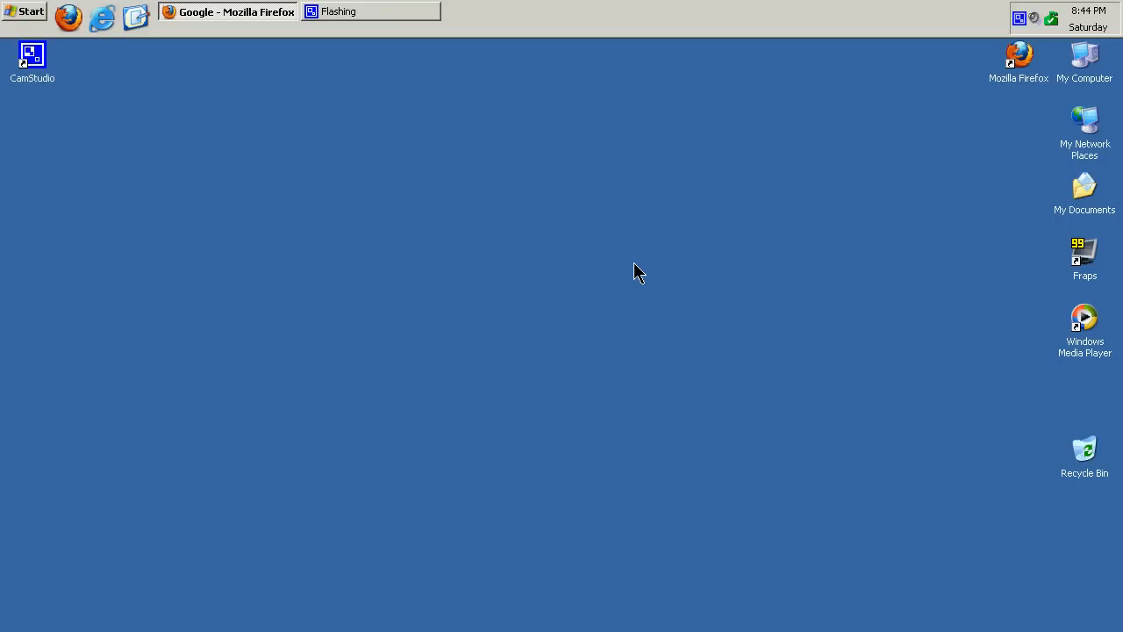
Launch the Command Prompt by running cmd, close it, and run cmd once more.
{"action": "left_click", "coordinate": [14, 14]}
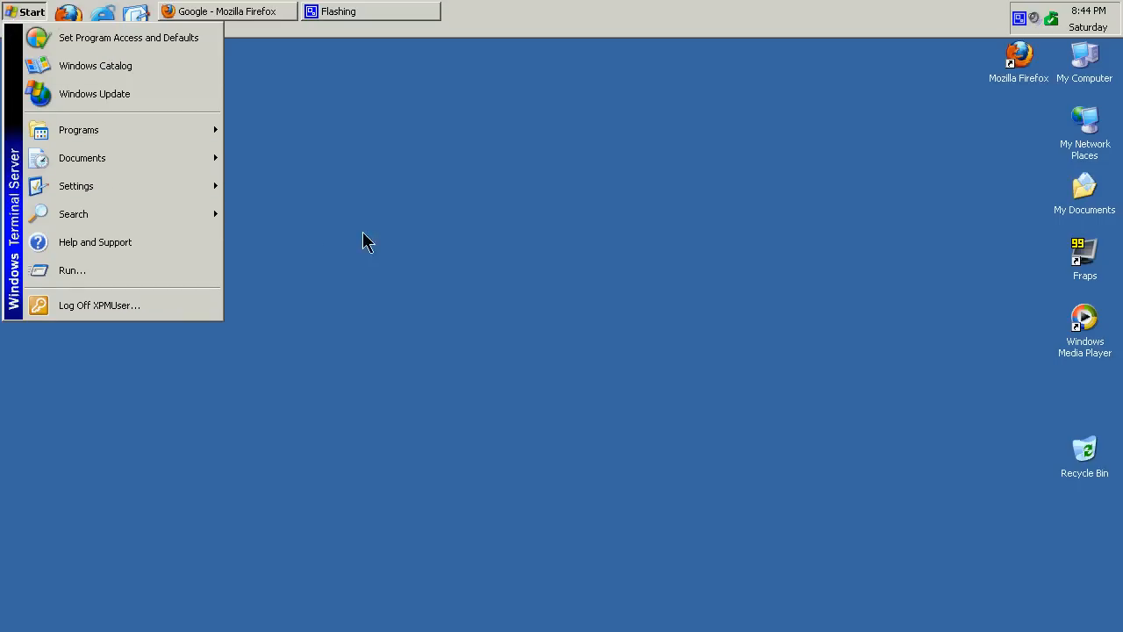
{"action": "left_click", "coordinate": [433, 274]}
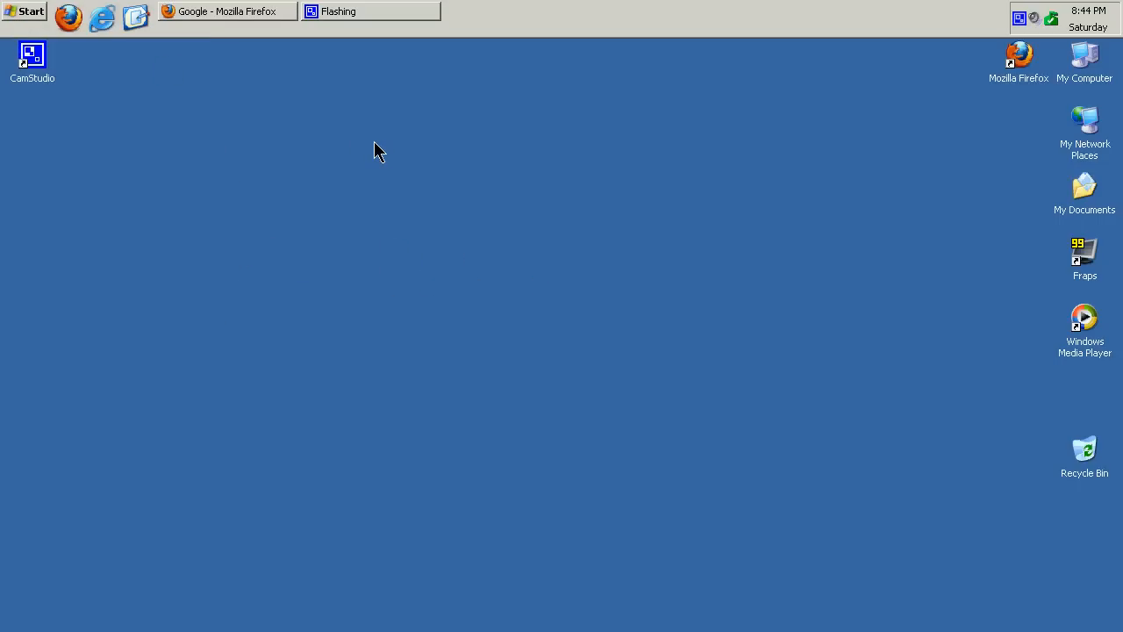
{"action": "left_click", "coordinate": [18, 14]}
{"action": "left_click", "coordinate": [107, 272]}
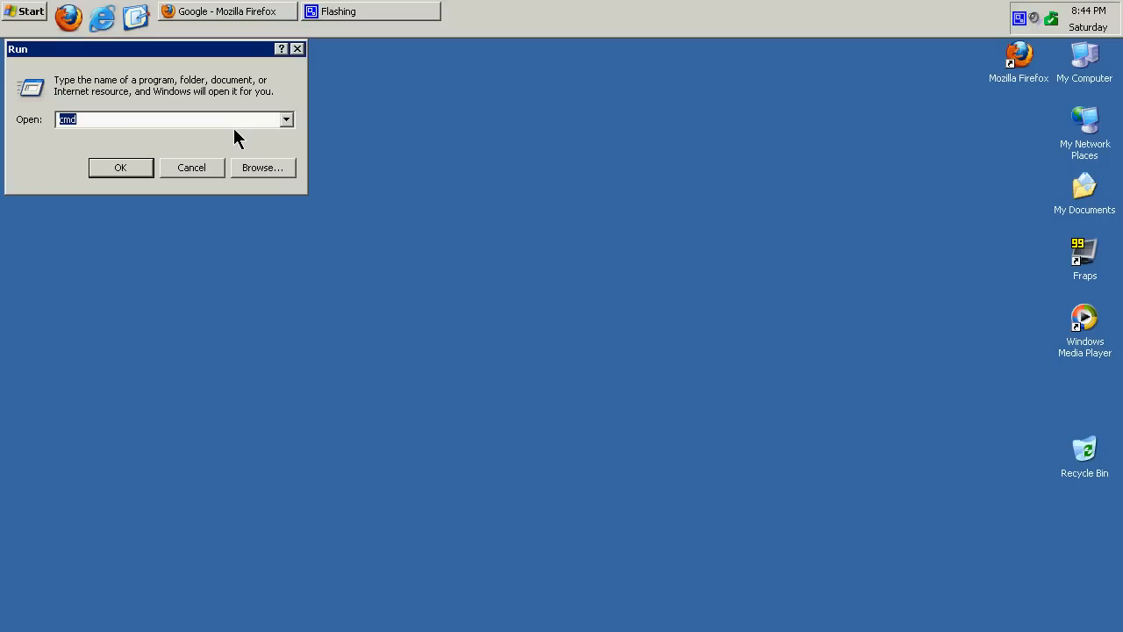
{"action": "type", "text": "cmd"}
{"action": "key", "text": "Return"}
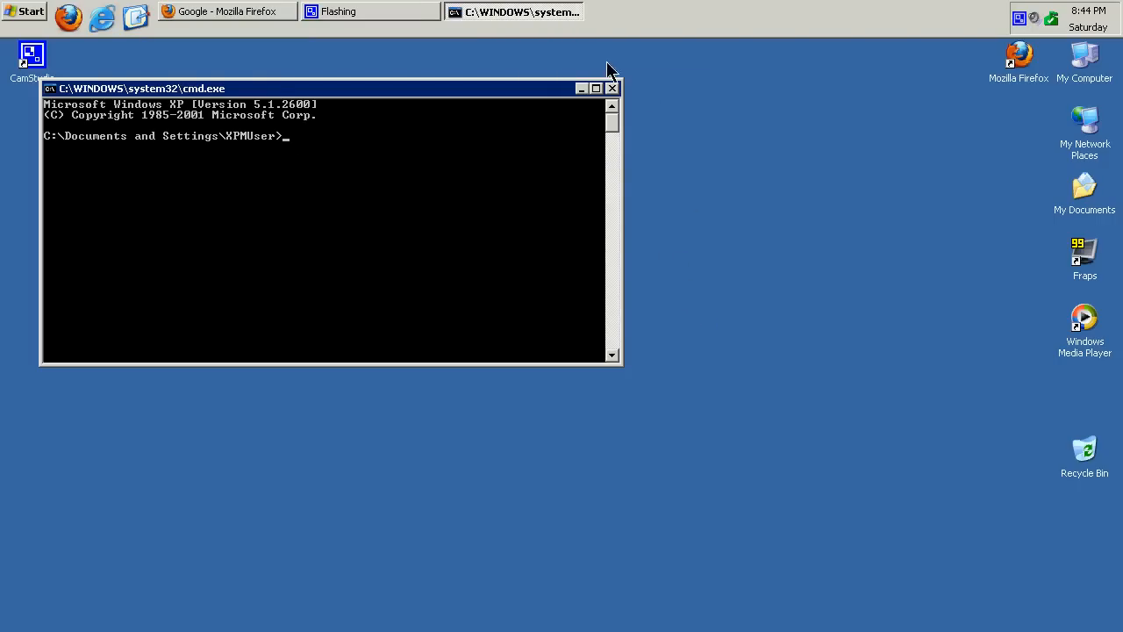
{"action": "left_click", "coordinate": [612, 89]}
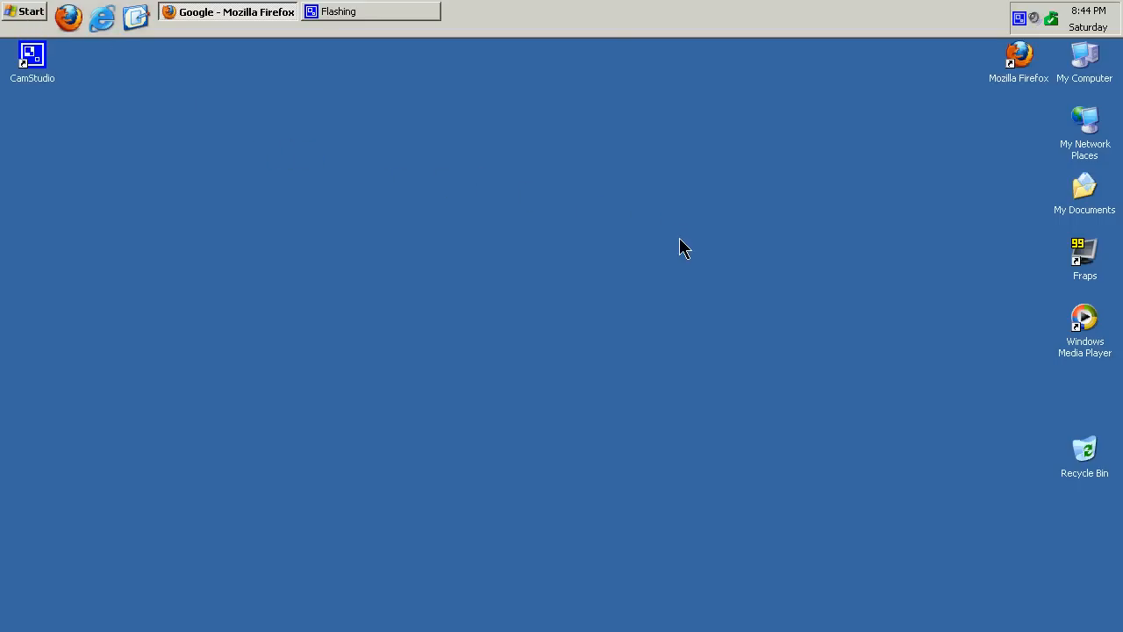
{"action": "left_click", "coordinate": [7, 21]}
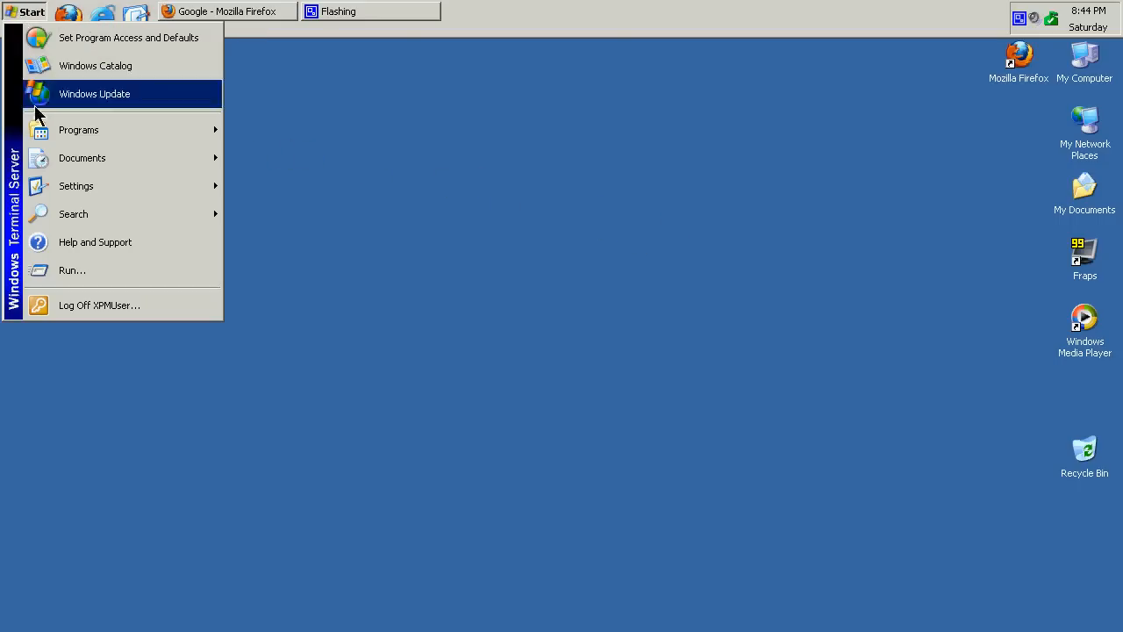
{"action": "left_click", "coordinate": [77, 274]}
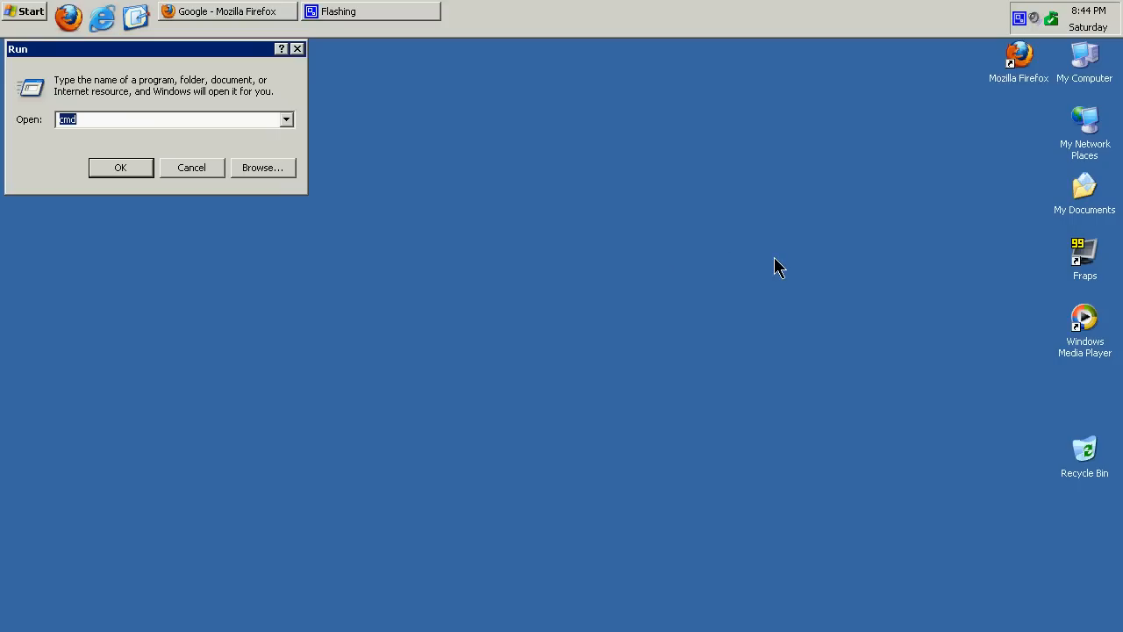
{"action": "key", "text": "Return"}
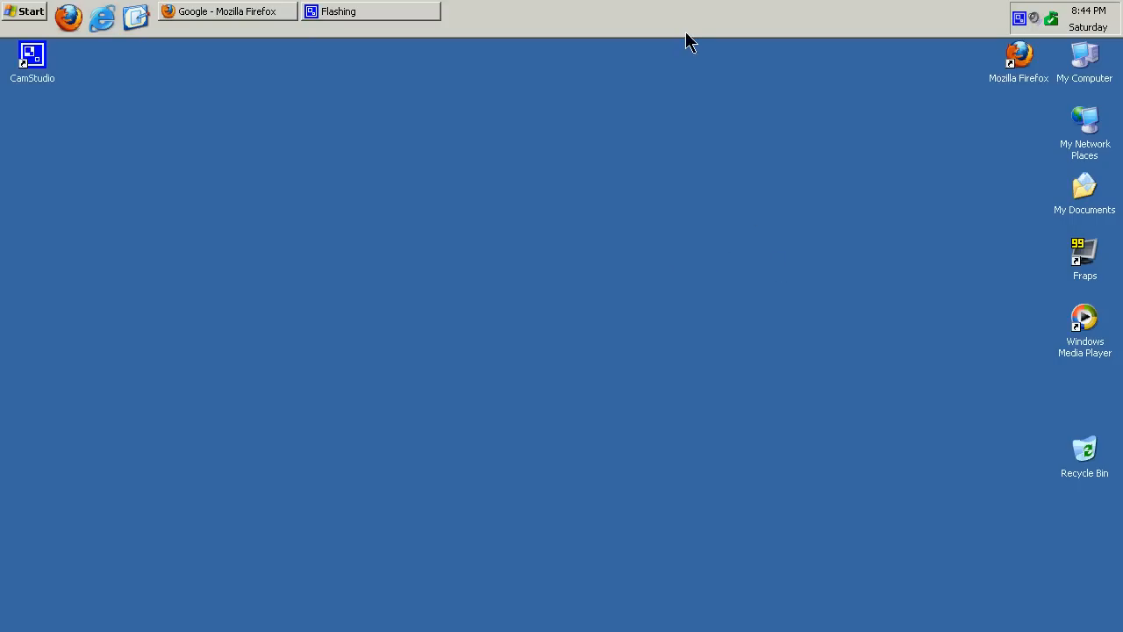
Close the Firefox browser and open My Computer.
{"action": "left_click", "coordinate": [251, 12]}
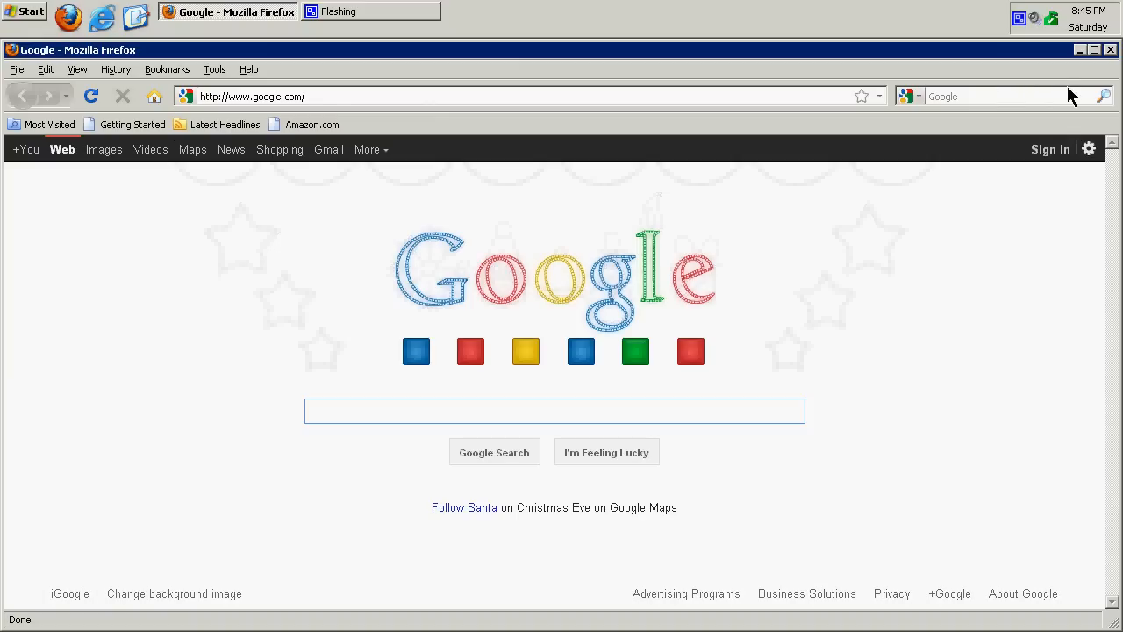
{"action": "left_click", "coordinate": [1111, 51]}
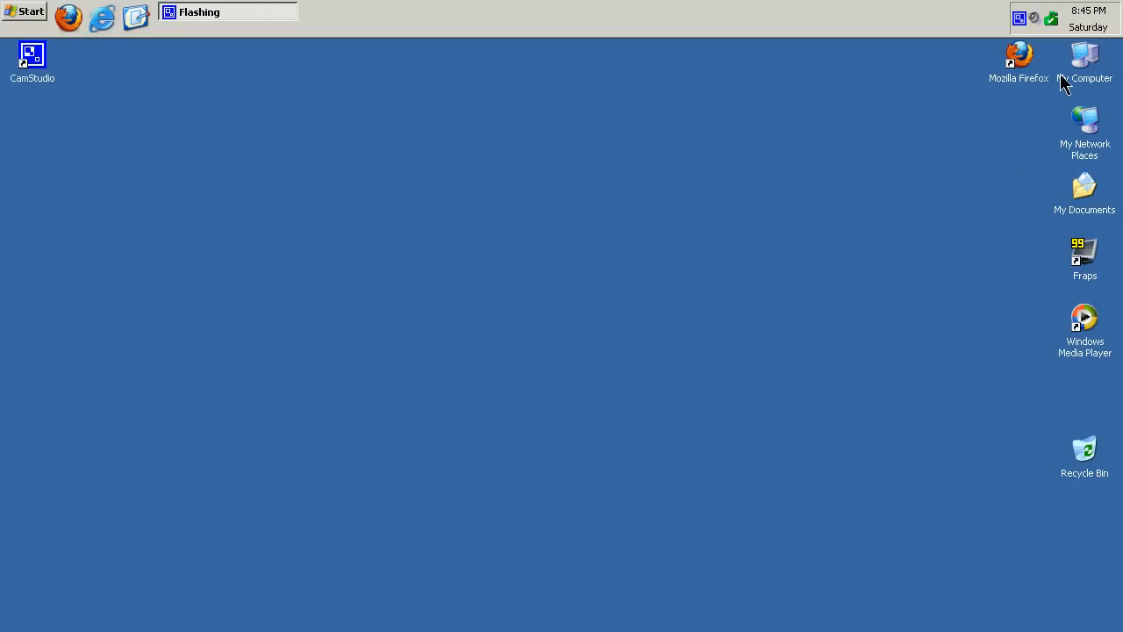
{"action": "left_click", "coordinate": [1084, 60]}
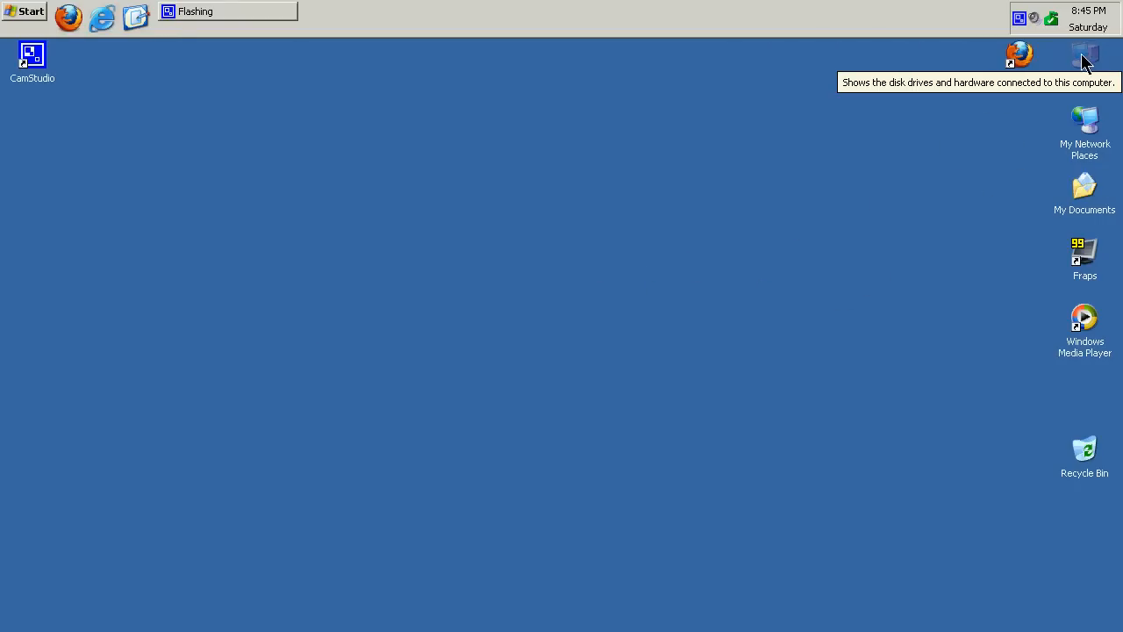
{"action": "double_click", "coordinate": [1093, 68]}
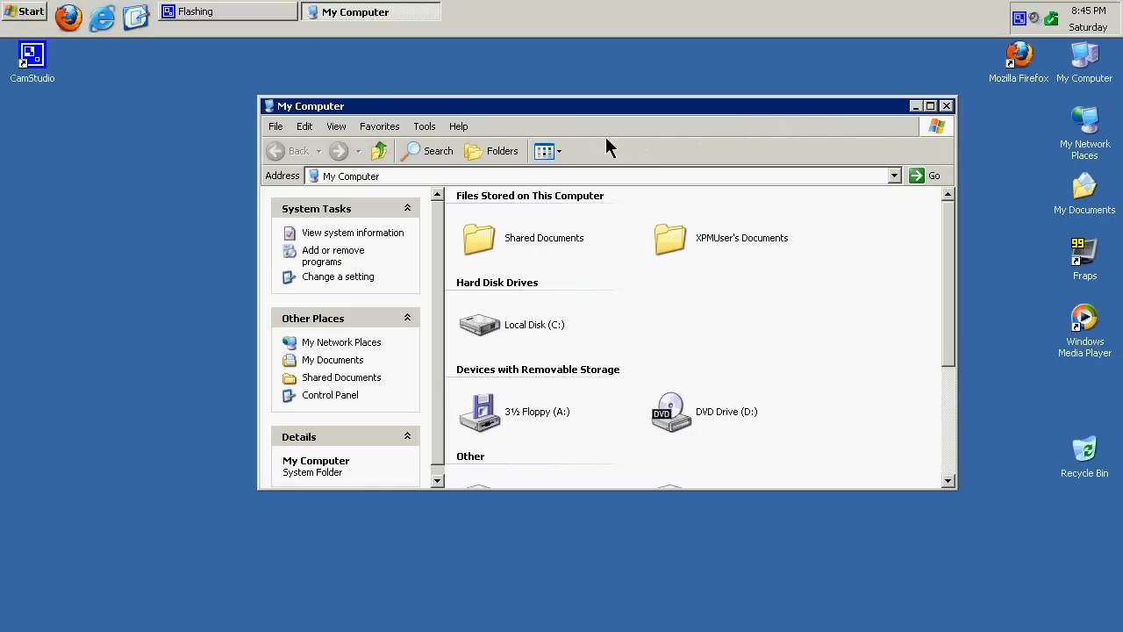
Set the folder view options to show hidden files and folders, and save the settings.
{"action": "left_click", "coordinate": [423, 126]}
{"action": "left_click", "coordinate": [422, 127]}
{"action": "left_click", "coordinate": [424, 127]}
{"action": "left_click", "coordinate": [455, 200]}
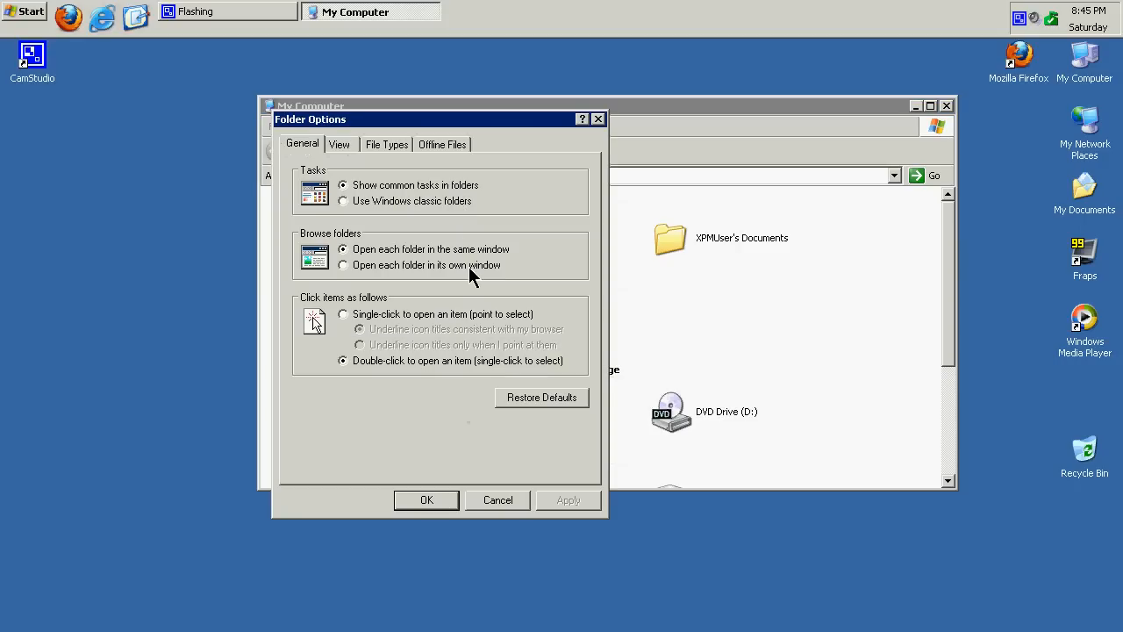
{"action": "left_click", "coordinate": [341, 149]}
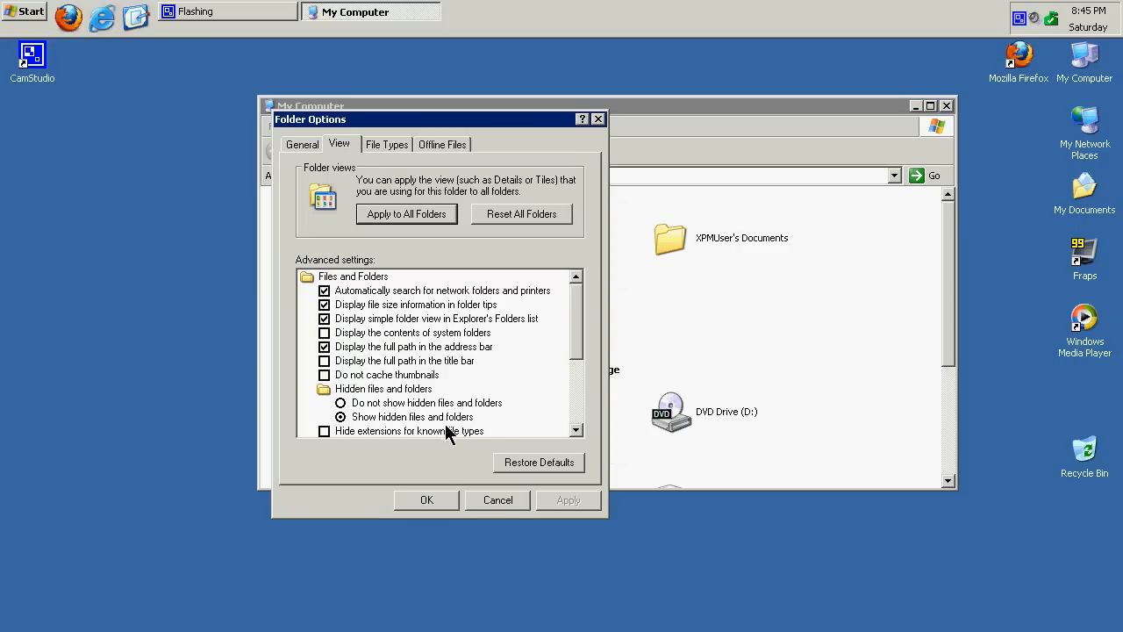
{"action": "left_click", "coordinate": [392, 419]}
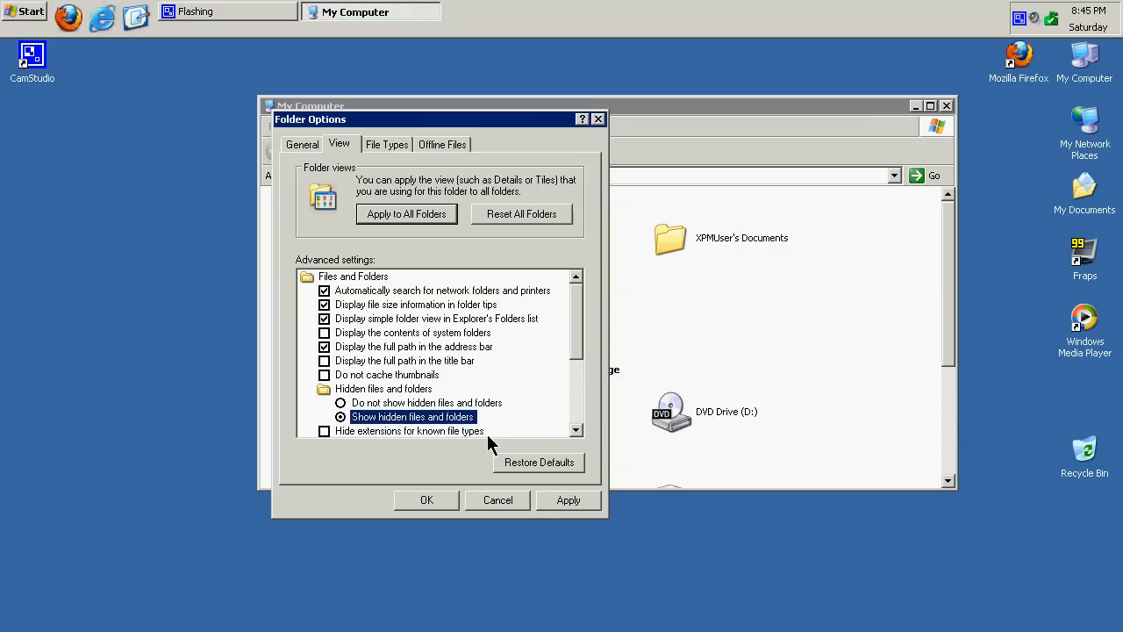
{"action": "left_click", "coordinate": [577, 433]}
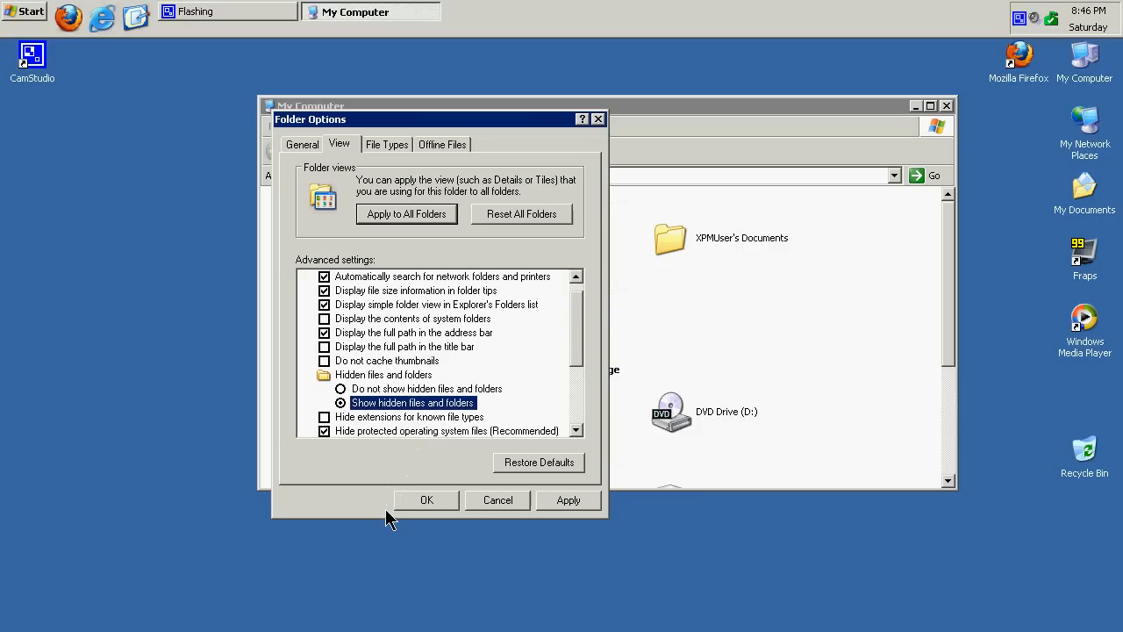
{"action": "left_click", "coordinate": [428, 499]}
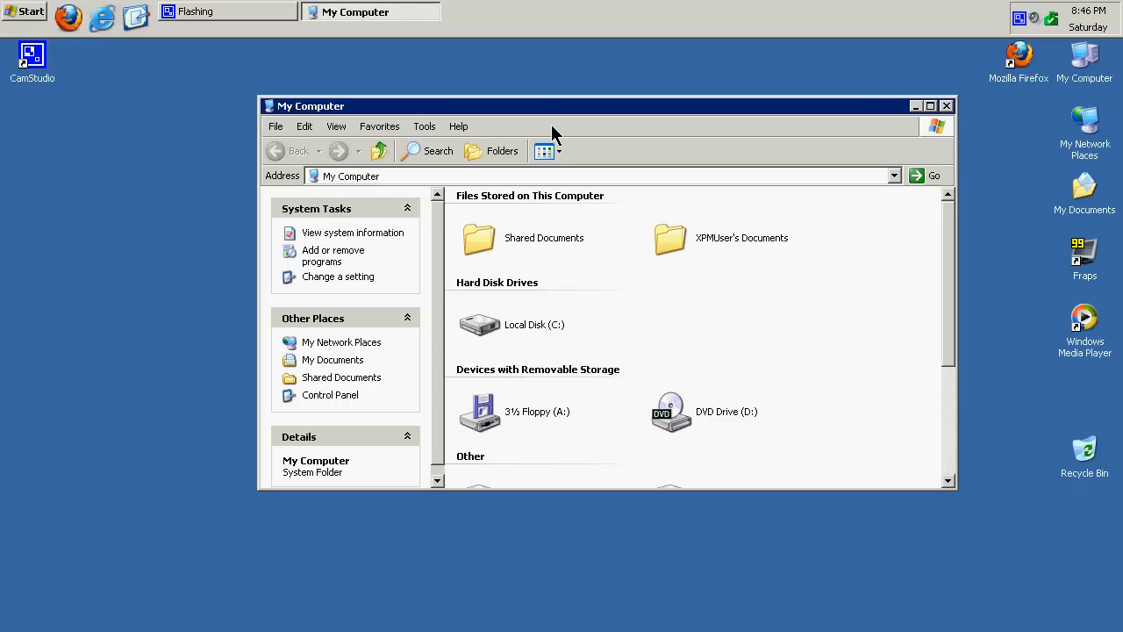
{"action": "left_click", "coordinate": [424, 127]}
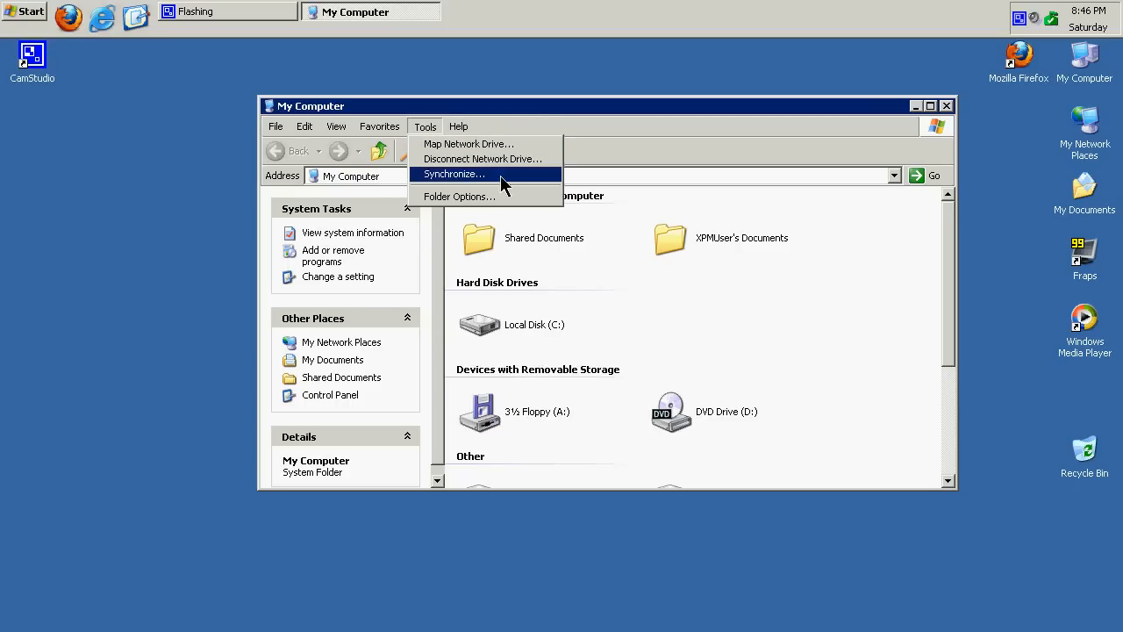
{"action": "left_click", "coordinate": [682, 144]}
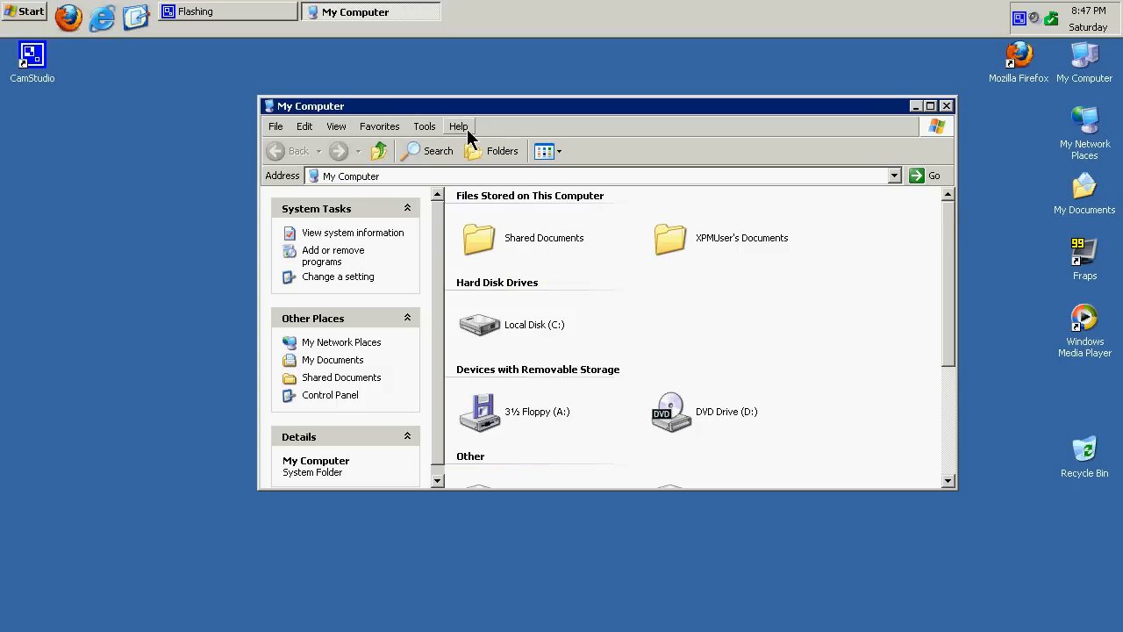
{"action": "left_click", "coordinate": [438, 130]}
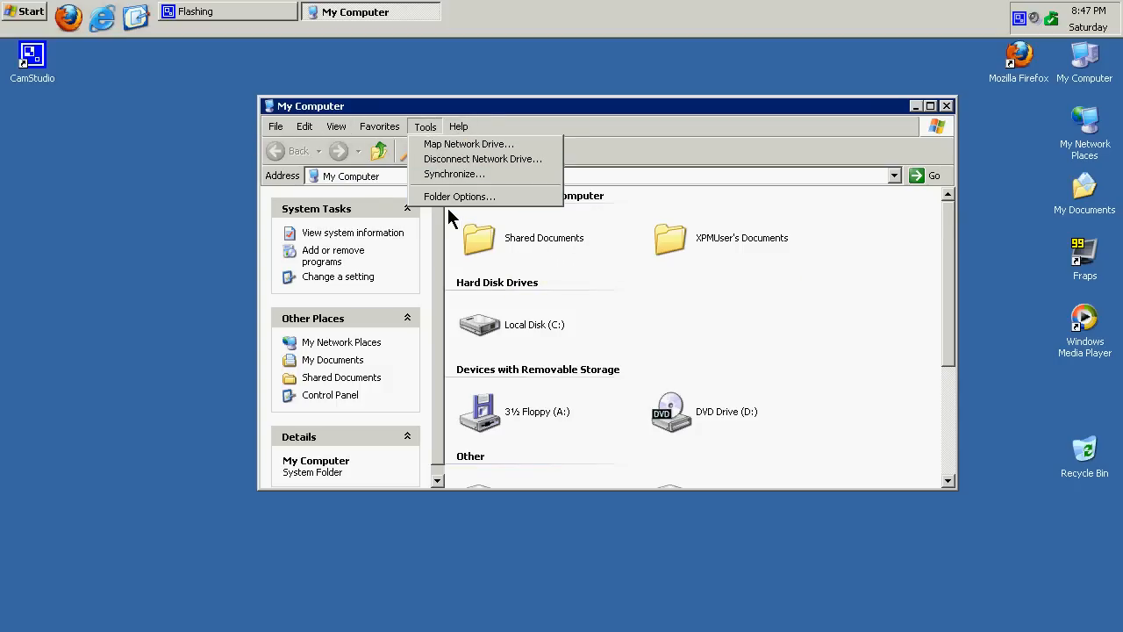
{"action": "left_click", "coordinate": [808, 353]}
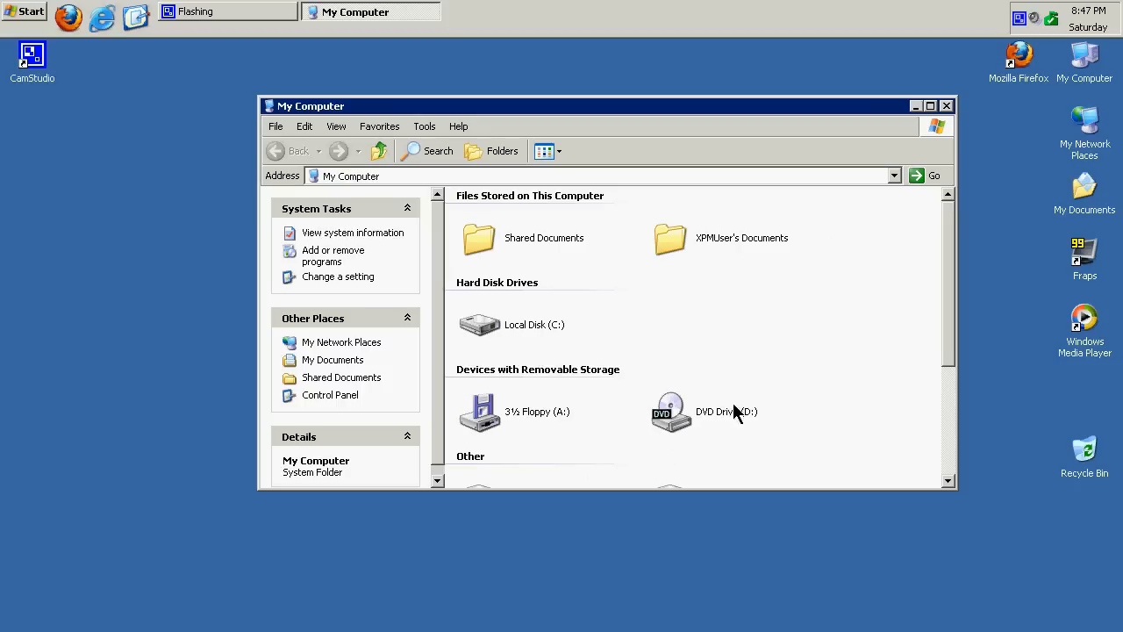
Open the Documents and Settings folder on Local Disk (C:) and check which user account is logged on.
{"action": "double_click", "coordinate": [551, 326]}
{"action": "double_click", "coordinate": [542, 210]}
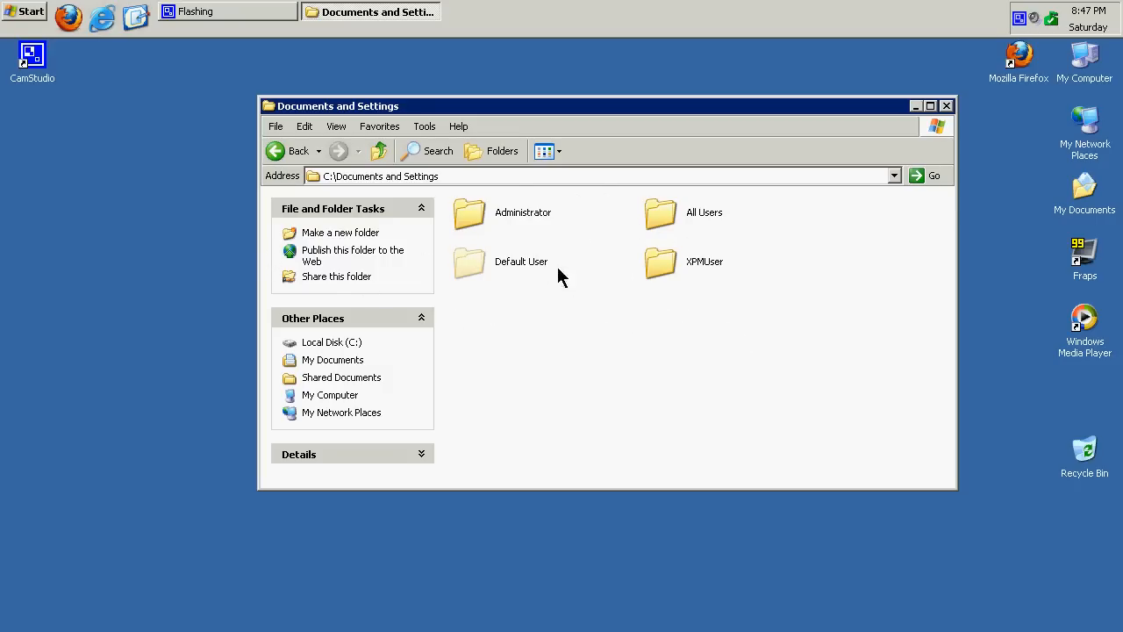
{"action": "mouse_move", "coordinate": [653, 275]}
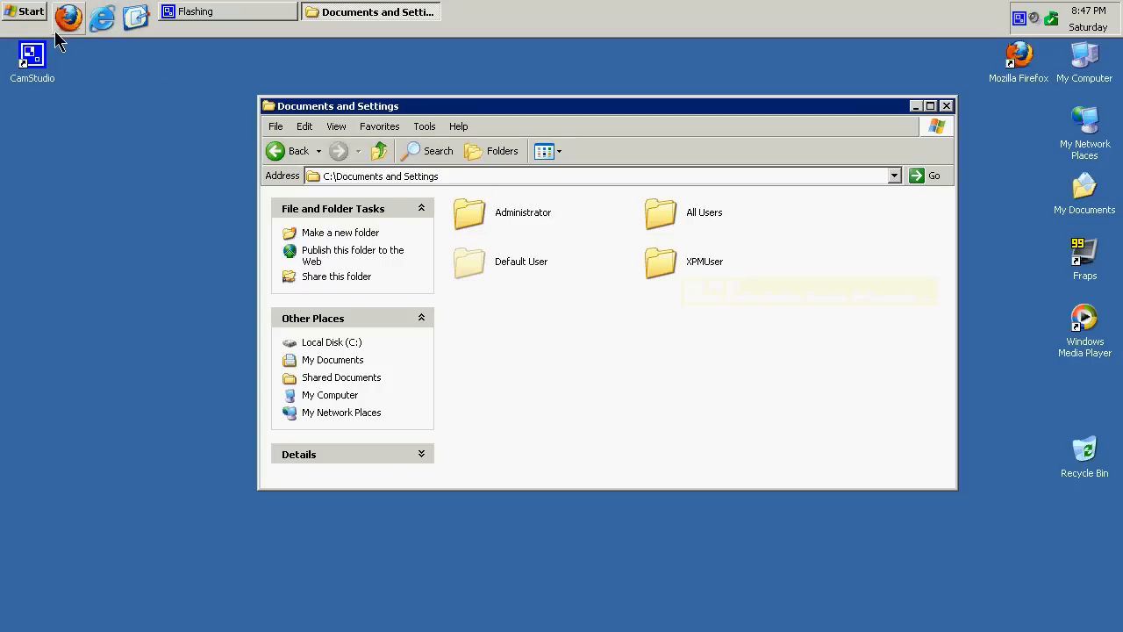
{"action": "left_click", "coordinate": [26, 12]}
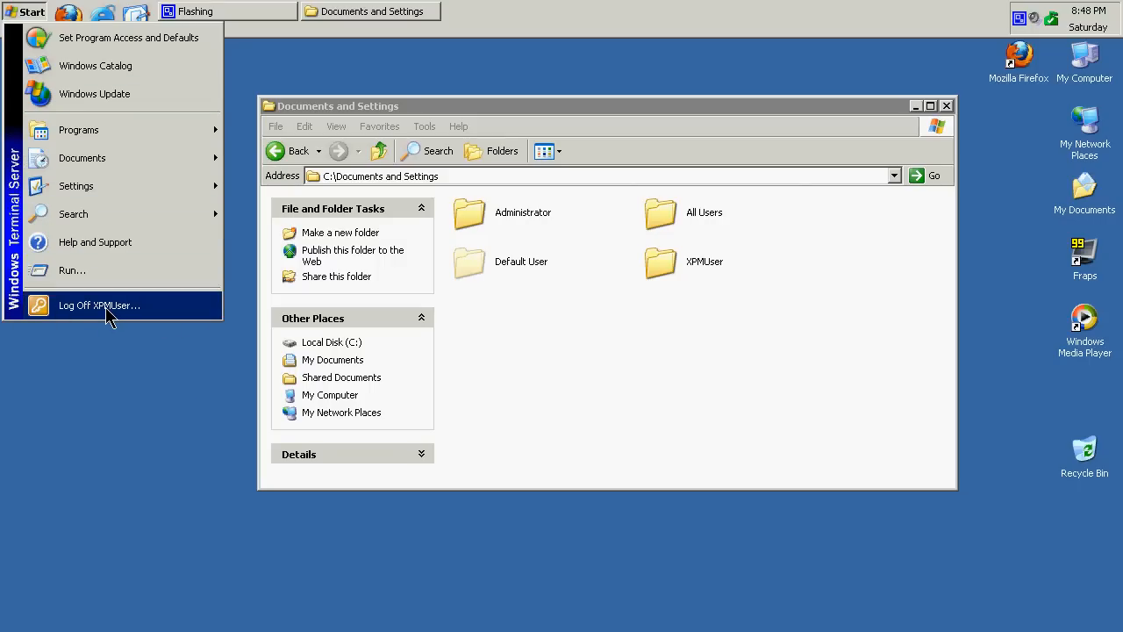
{"action": "left_click", "coordinate": [647, 345]}
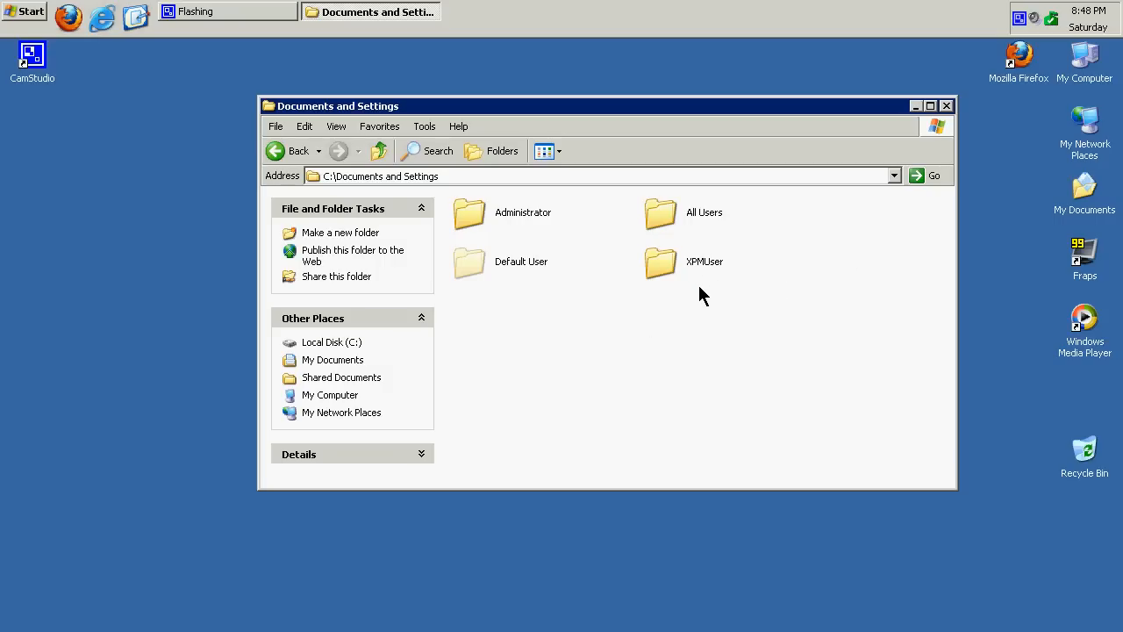
Browse from the XPMUser folder through Application Data, Mozilla, Firefox and Profiles into the c4df3fkg.default profile folder.
{"action": "double_click", "coordinate": [715, 260]}
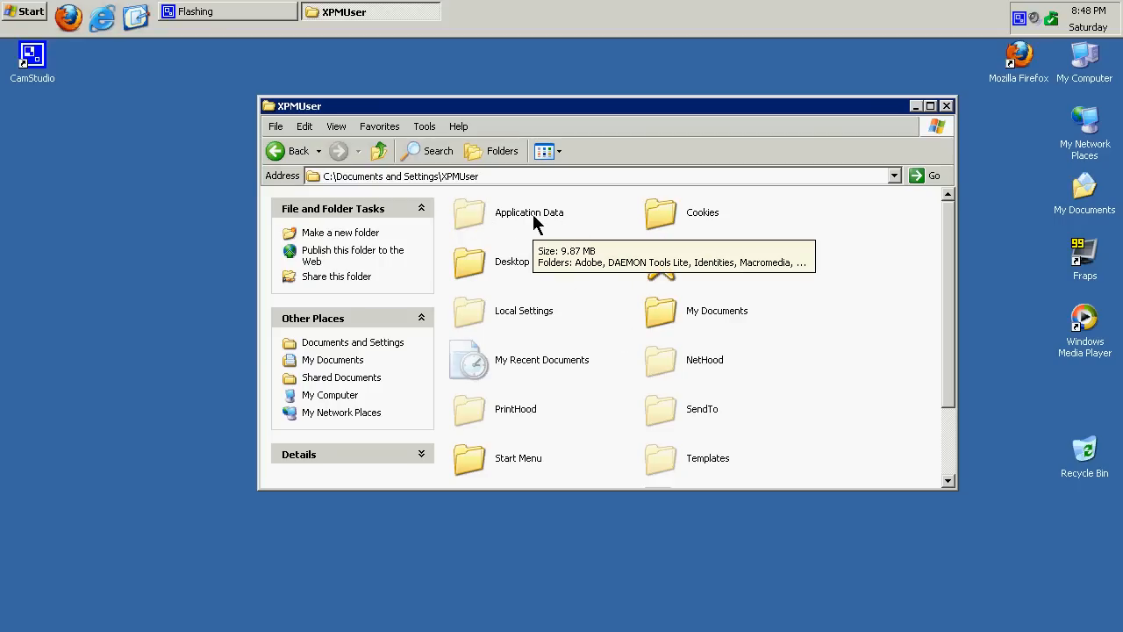
{"action": "left_click", "coordinate": [468, 217]}
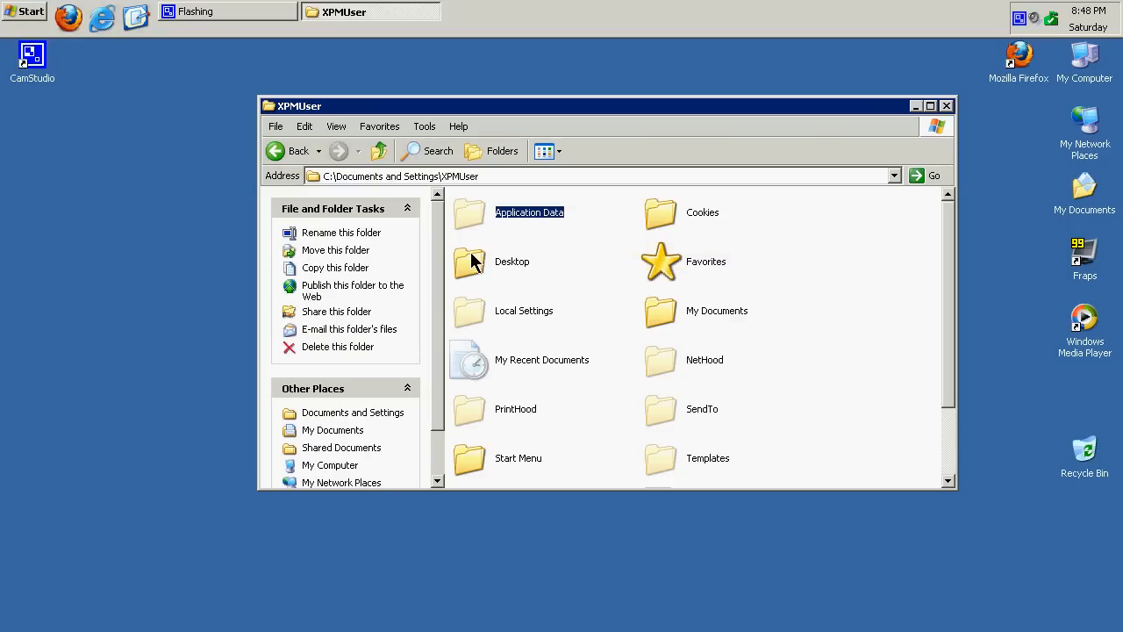
{"action": "double_click", "coordinate": [471, 205]}
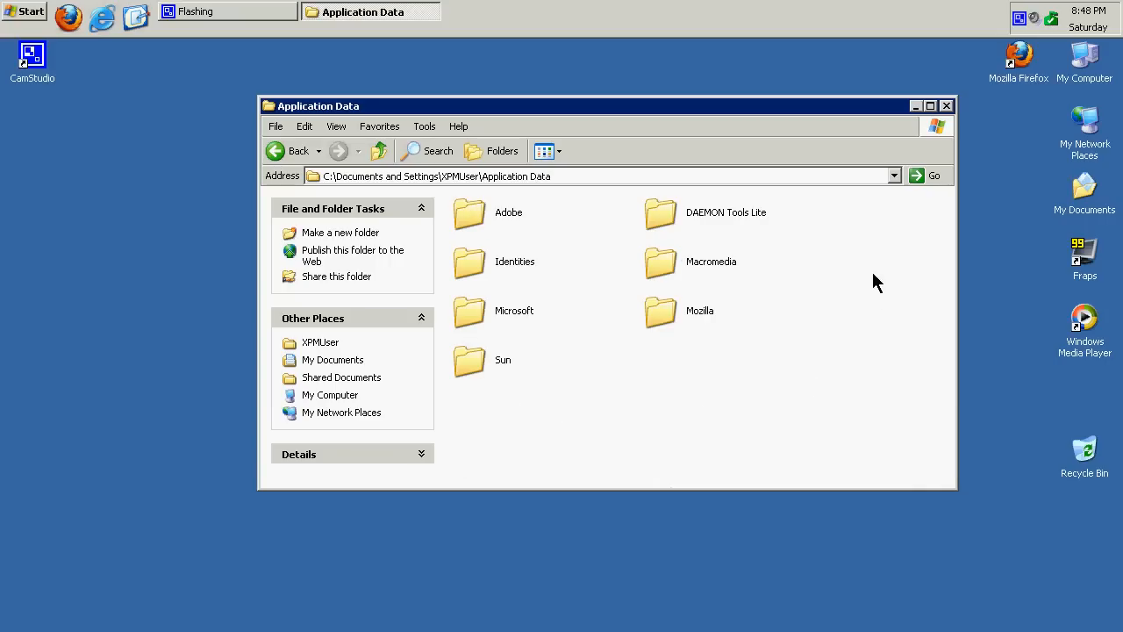
{"action": "double_click", "coordinate": [702, 314]}
{"action": "double_click", "coordinate": [671, 218]}
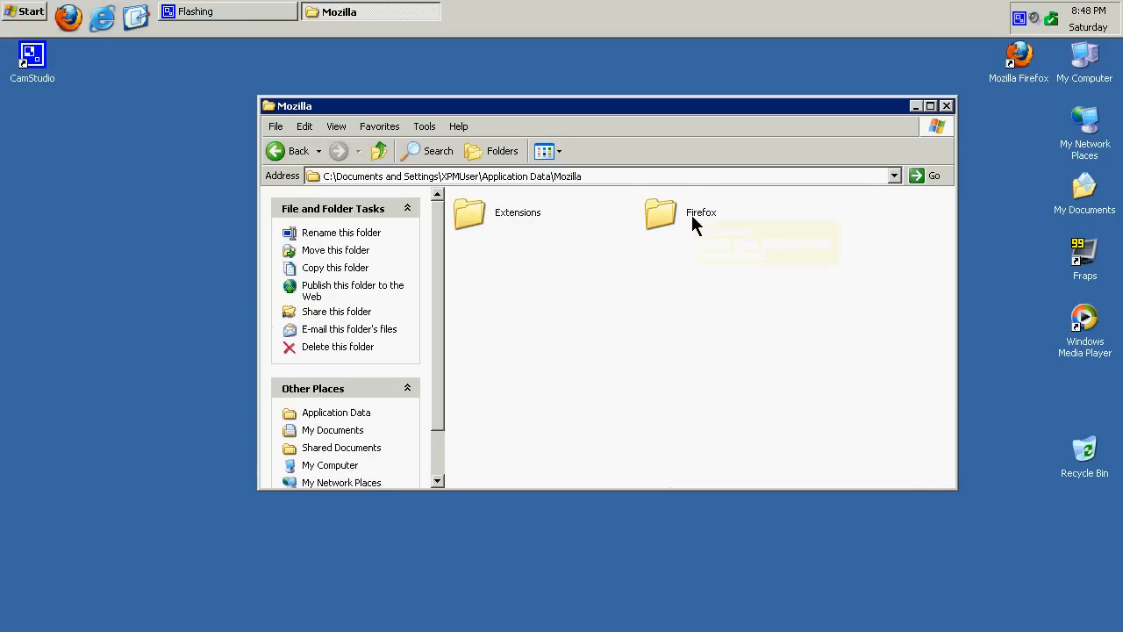
{"action": "double_click", "coordinate": [689, 219]}
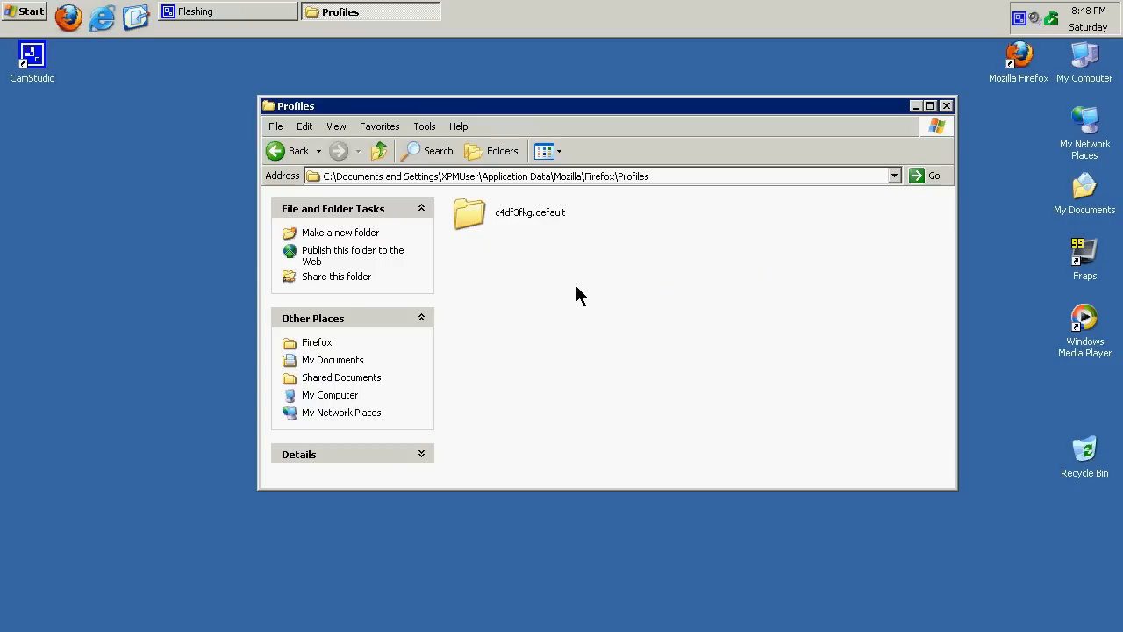
{"action": "double_click", "coordinate": [556, 220]}
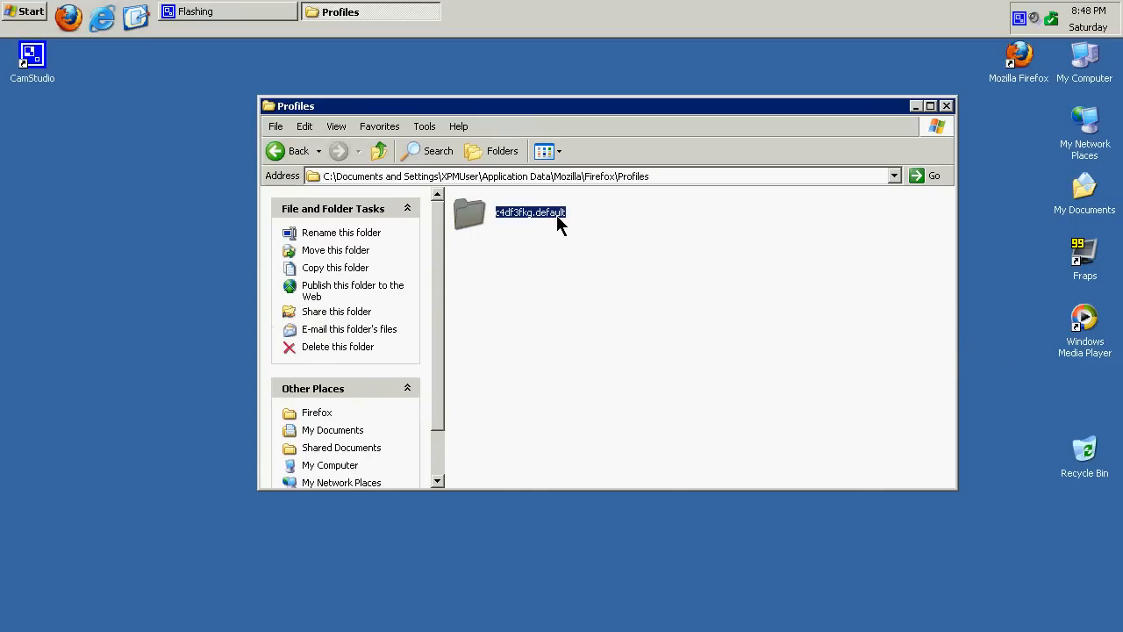
Go back to the Profiles folder and reopen the c4df3fkg.default profile folder.
{"action": "left_click", "coordinate": [299, 157]}
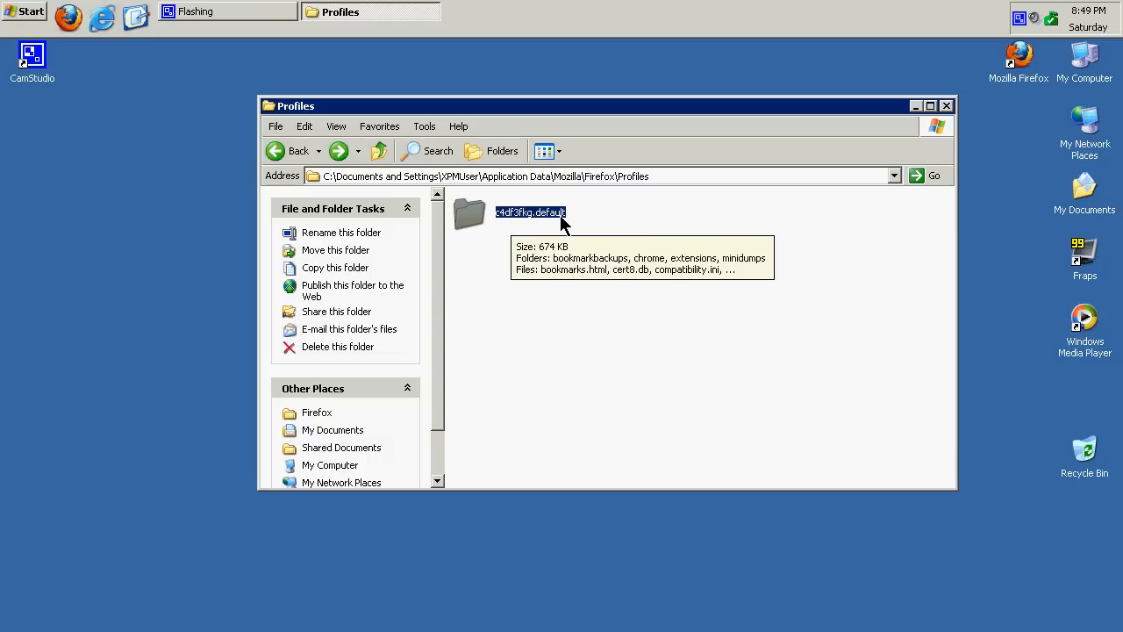
{"action": "double_click", "coordinate": [529, 213]}
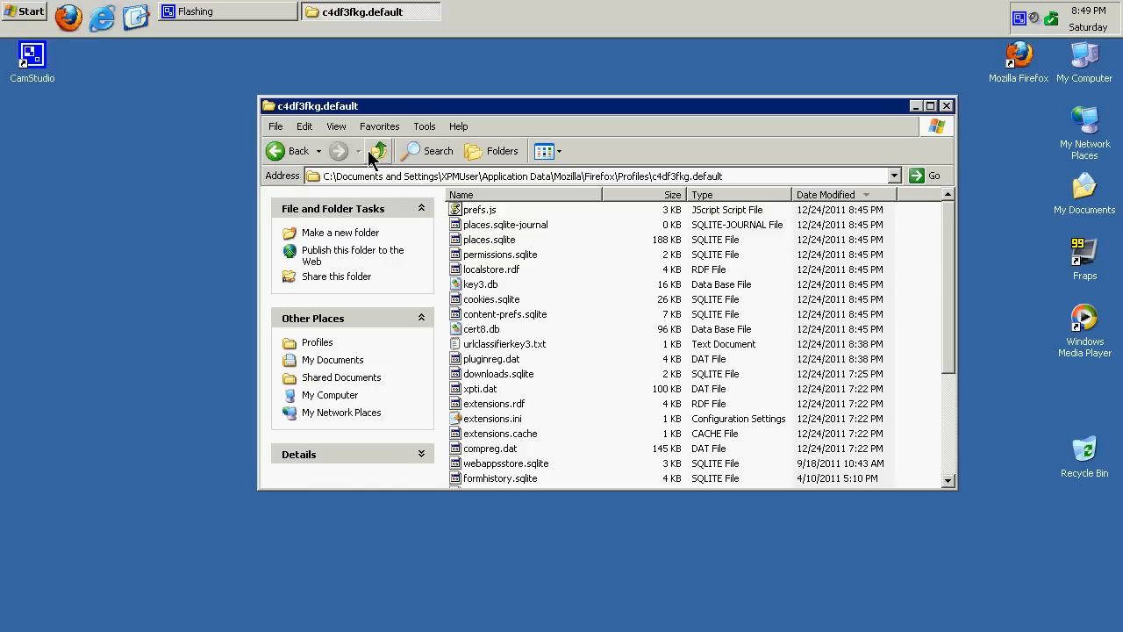
{"action": "left_click", "coordinate": [288, 151]}
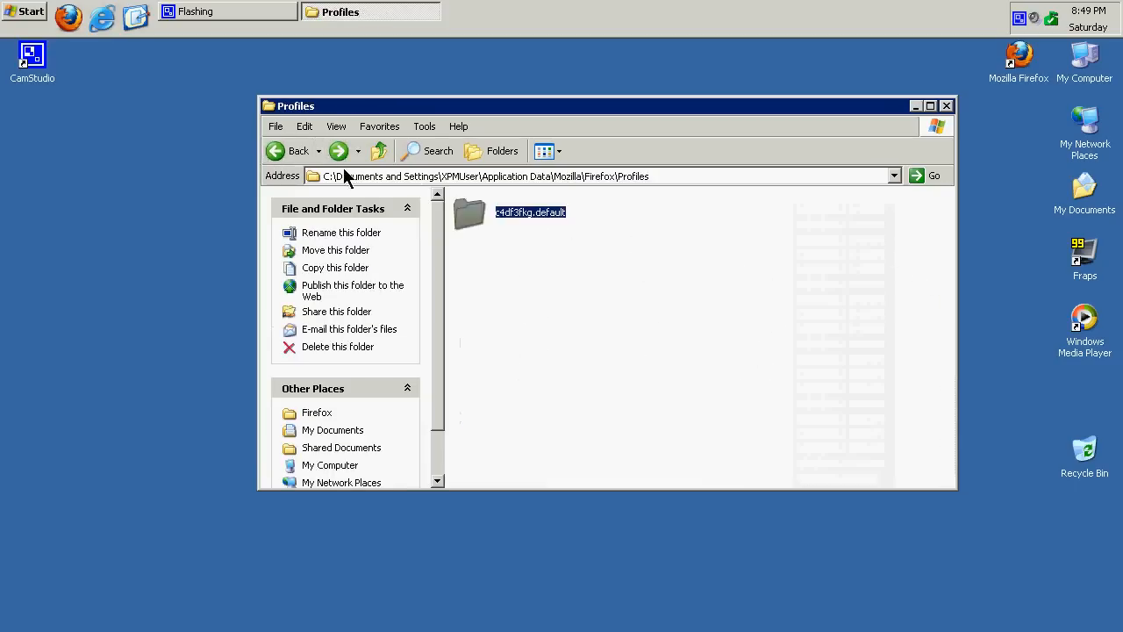
{"action": "double_click", "coordinate": [507, 220]}
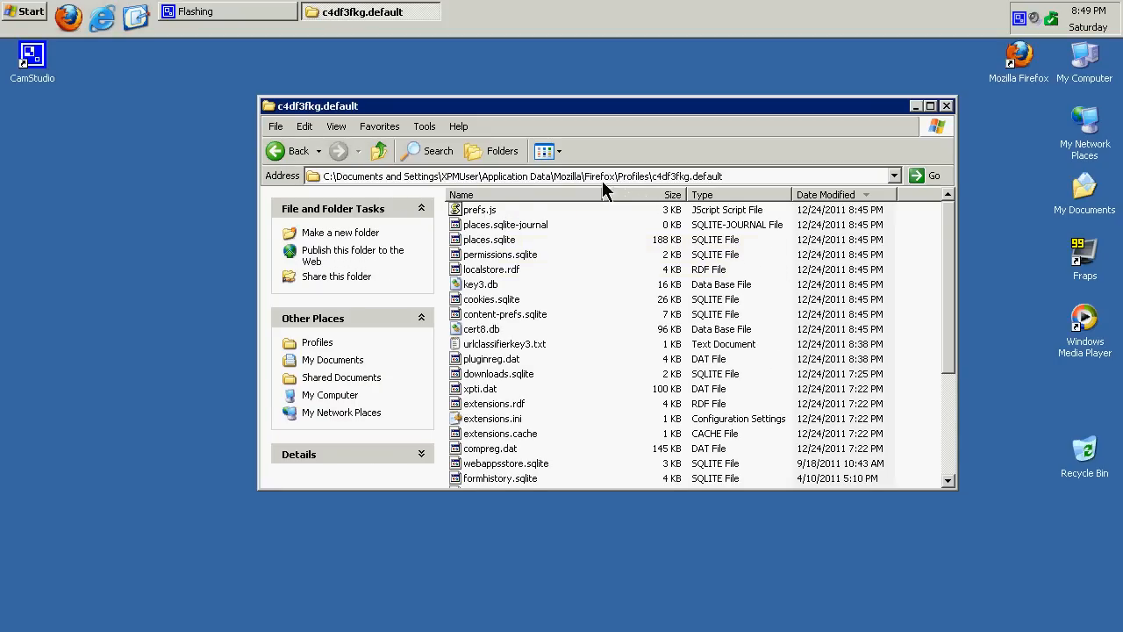
Go back to the Profiles folder and point out the c4df3fkg.default profile folder in it.
{"action": "left_click", "coordinate": [277, 151]}
{"action": "left_click", "coordinate": [586, 250]}
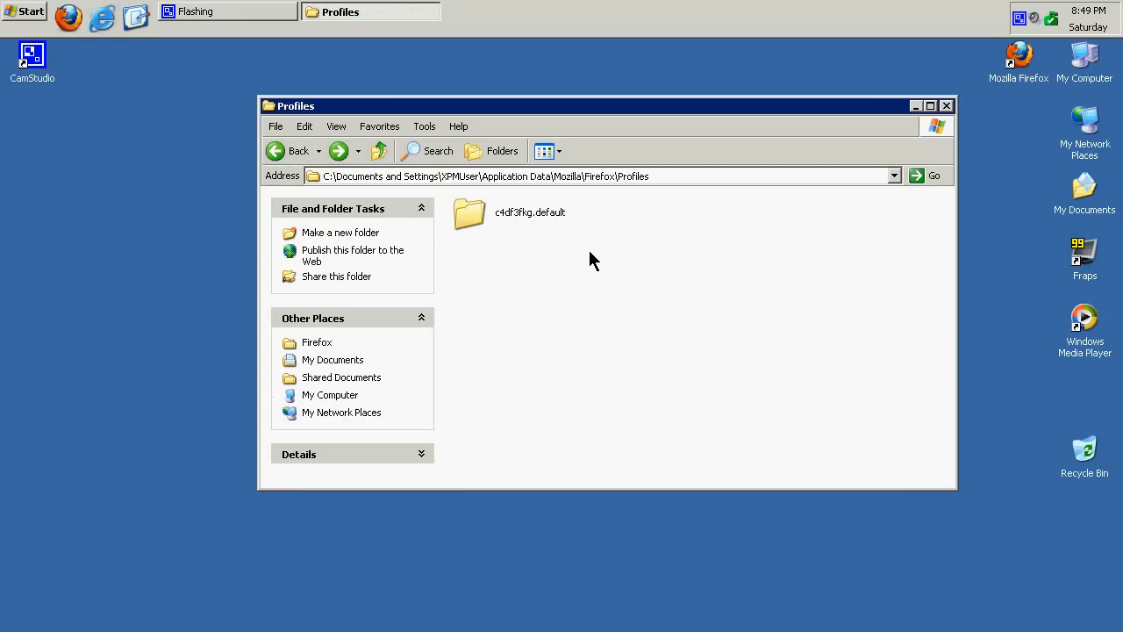
{"action": "left_click", "coordinate": [526, 212]}
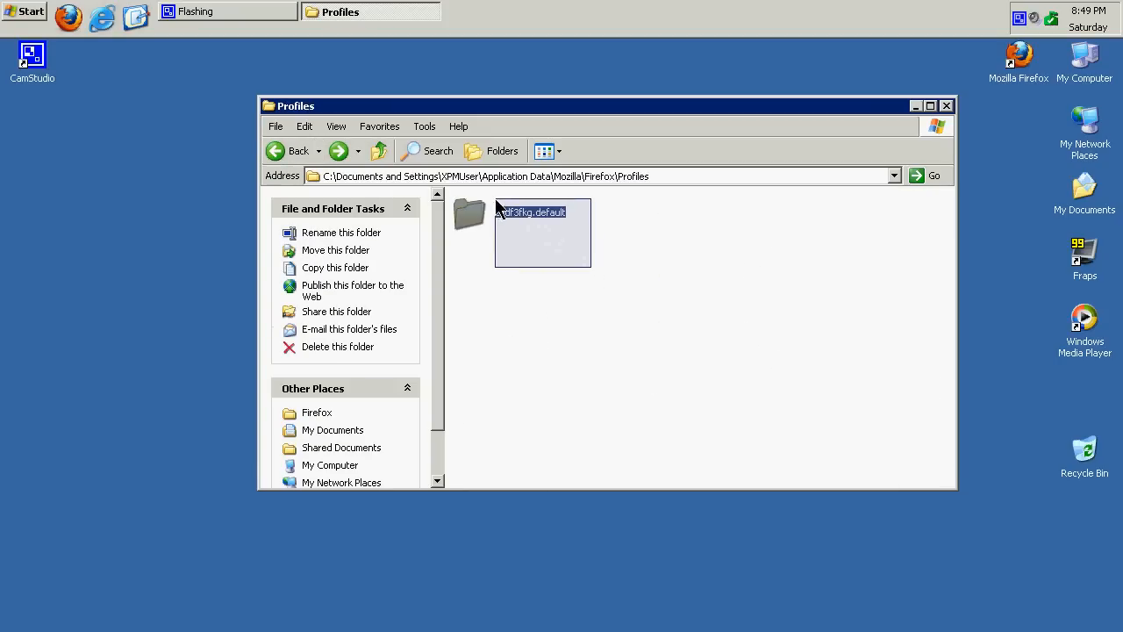
{"action": "left_click", "coordinate": [671, 338]}
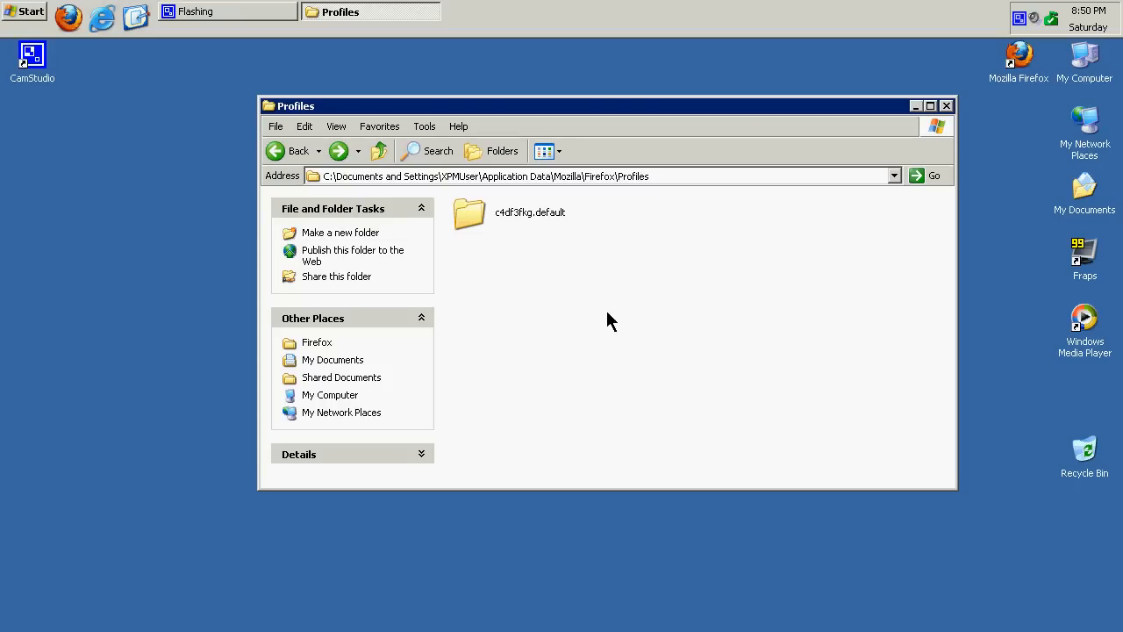
Open the Profiles folder through the environment variable path %appdata%\Mozilla\Firefox\Profiles.
{"action": "left_click", "coordinate": [474, 179]}
{"action": "left_click", "coordinate": [511, 177]}
{"action": "left_click", "coordinate": [550, 175]}
{"action": "left_click", "coordinate": [552, 174]}
{"action": "left_click_drag", "start_coordinate": [553, 175], "coordinate": [178, 164]}
{"action": "type", "text": "%a"}
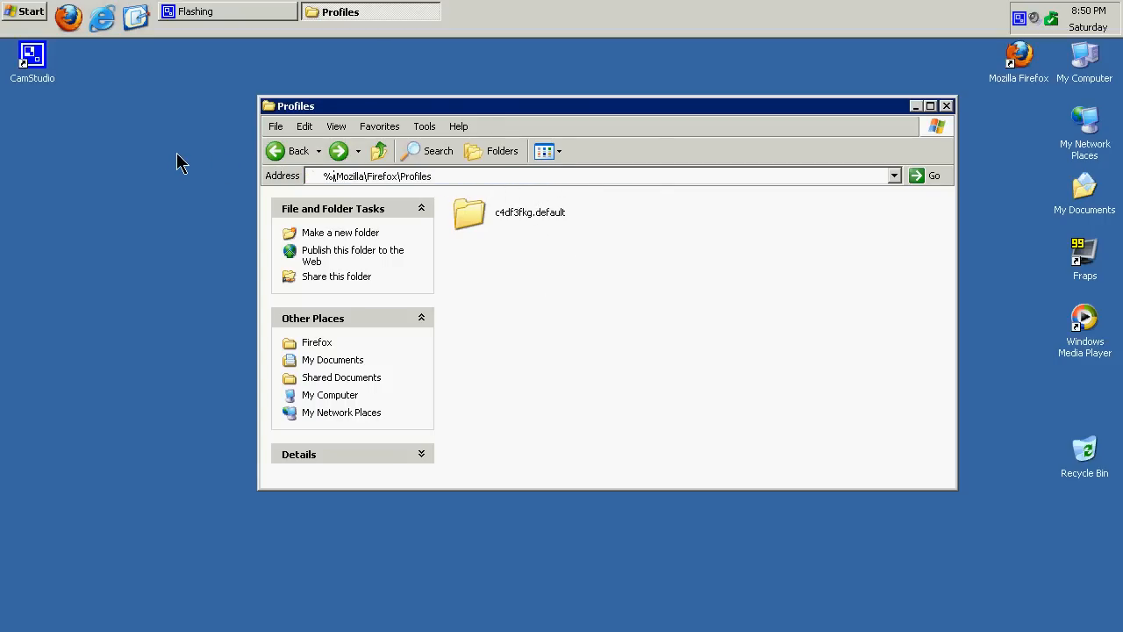
{"action": "type", "text": "ppdata%"}
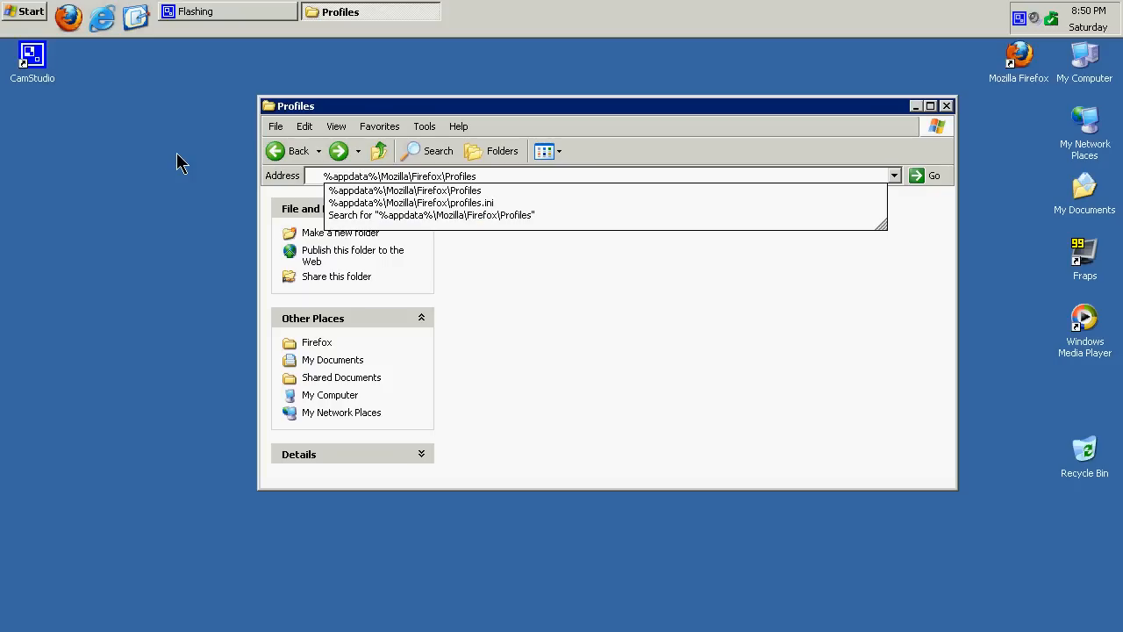
{"action": "key", "text": "Return"}
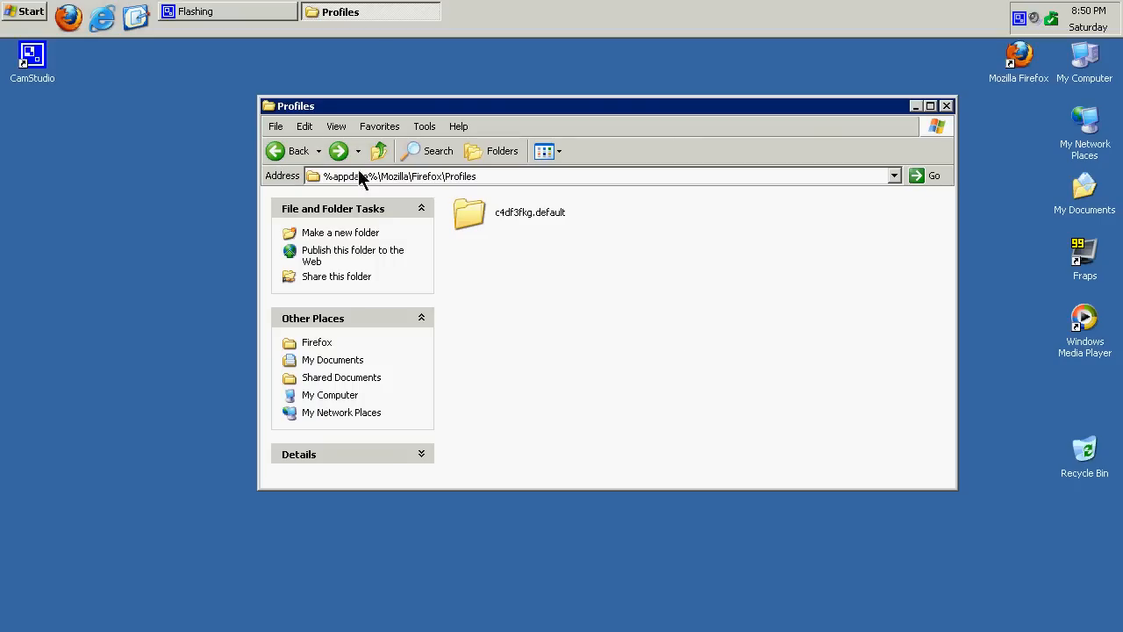
Copy the c4df3fkg.default profile folder from the Profiles folder.
{"action": "right_click", "coordinate": [525, 216]}
{"action": "right_click", "coordinate": [476, 207]}
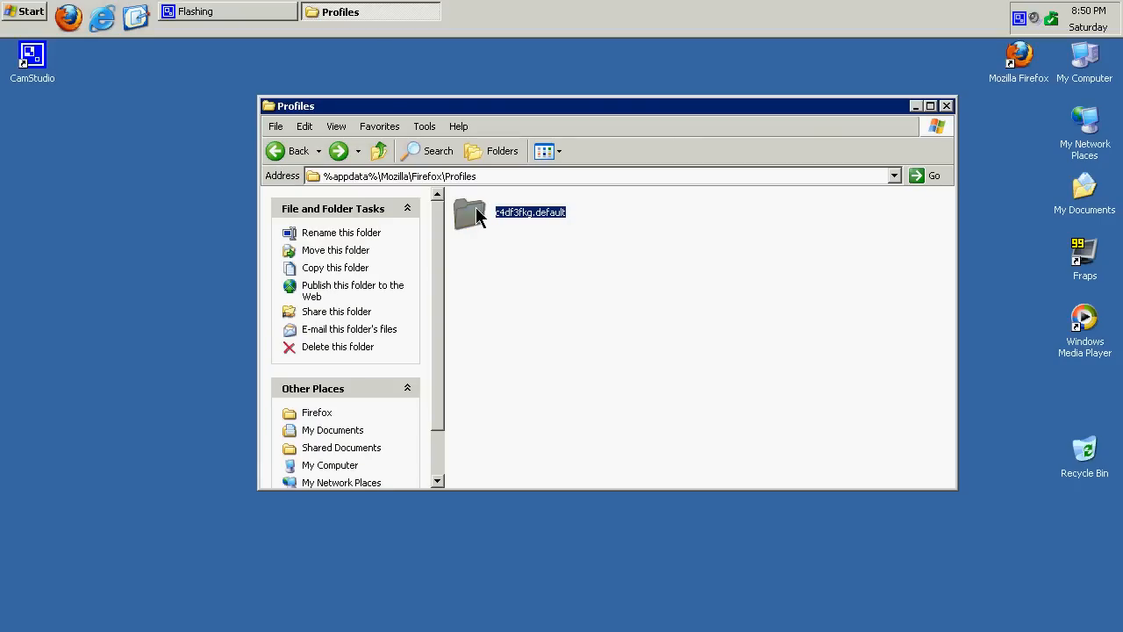
{"action": "right_click", "coordinate": [475, 207]}
{"action": "left_click", "coordinate": [565, 361]}
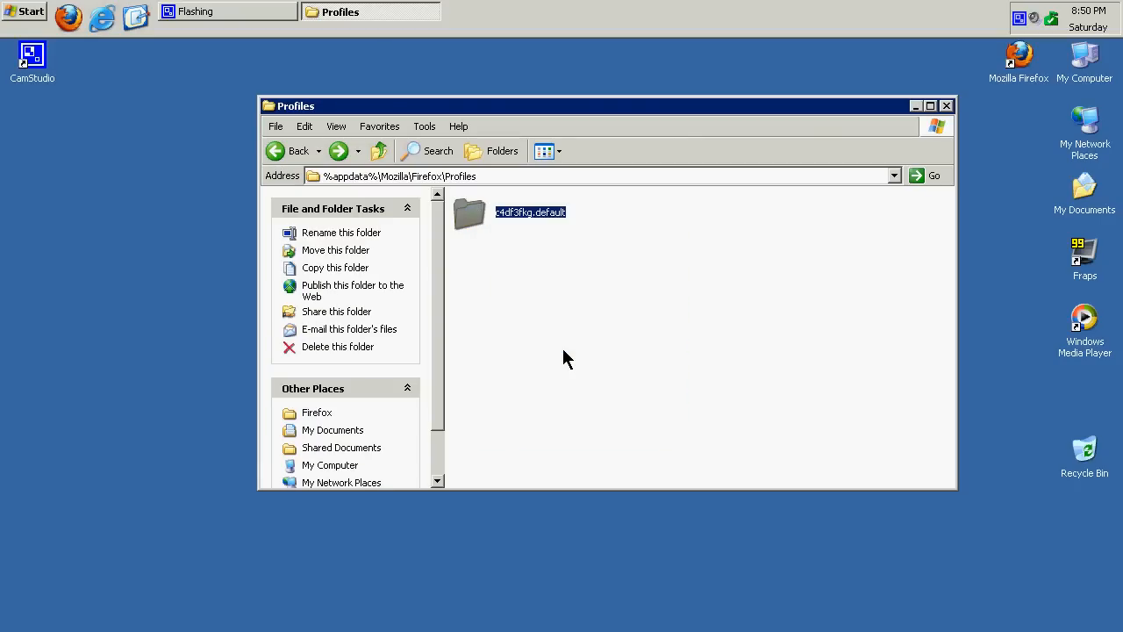
{"action": "left_click", "coordinate": [692, 368]}
Open the New Profile Location folder on Local Disk (C:) in a second window and paste the c4df3fkg.default folder there.
{"action": "double_click", "coordinate": [1085, 60]}
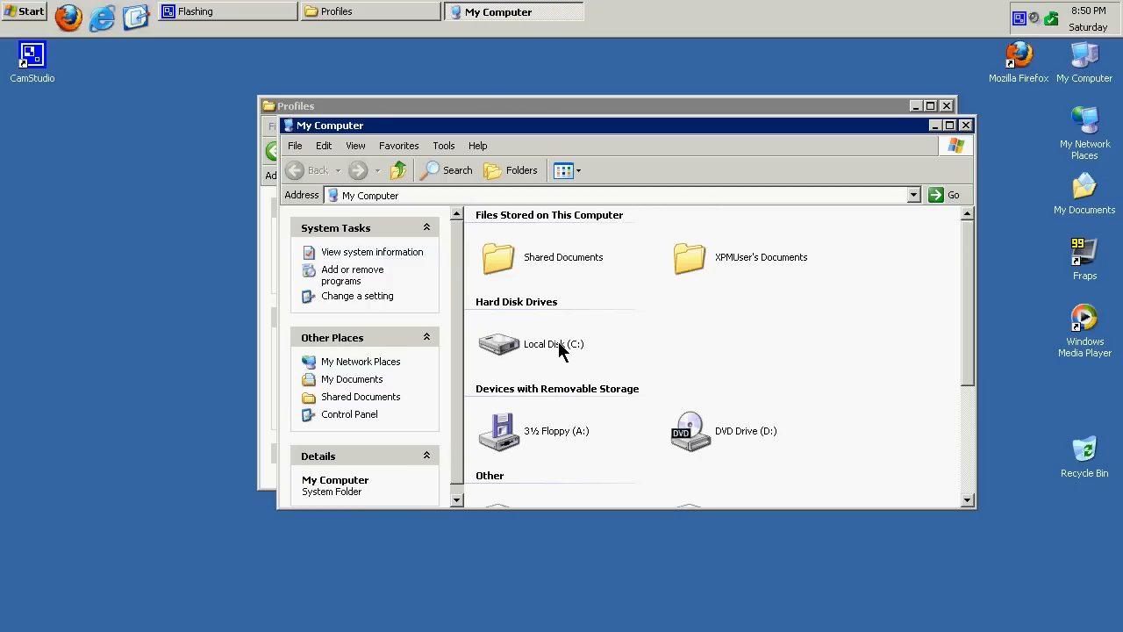
{"action": "mouse_move", "coordinate": [569, 349]}
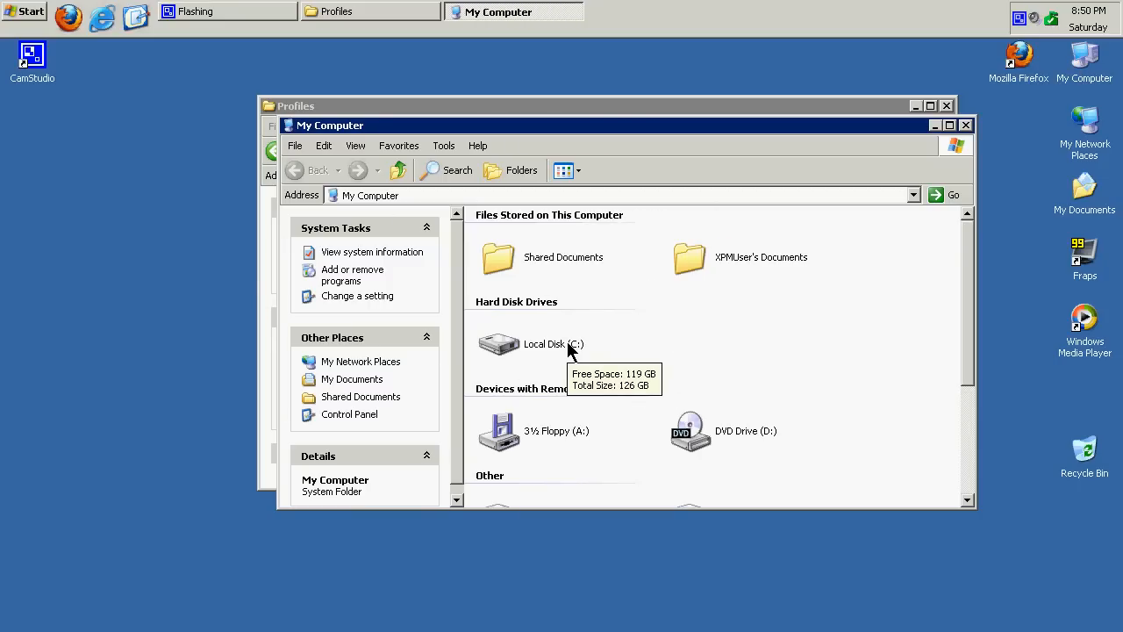
{"action": "double_click", "coordinate": [568, 347]}
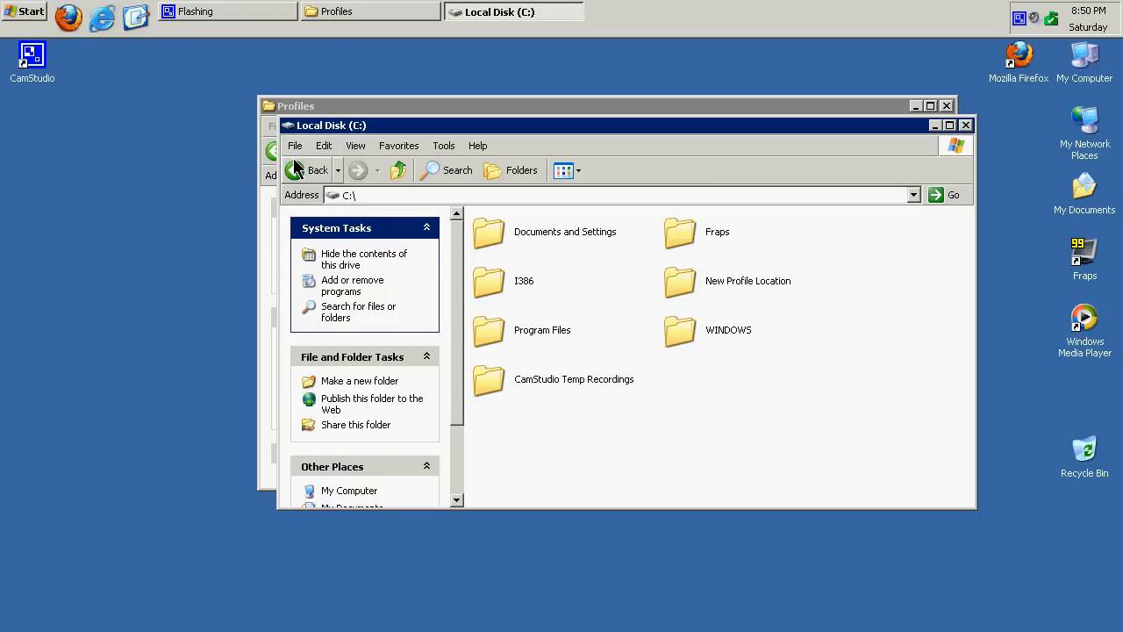
{"action": "mouse_move", "coordinate": [757, 273]}
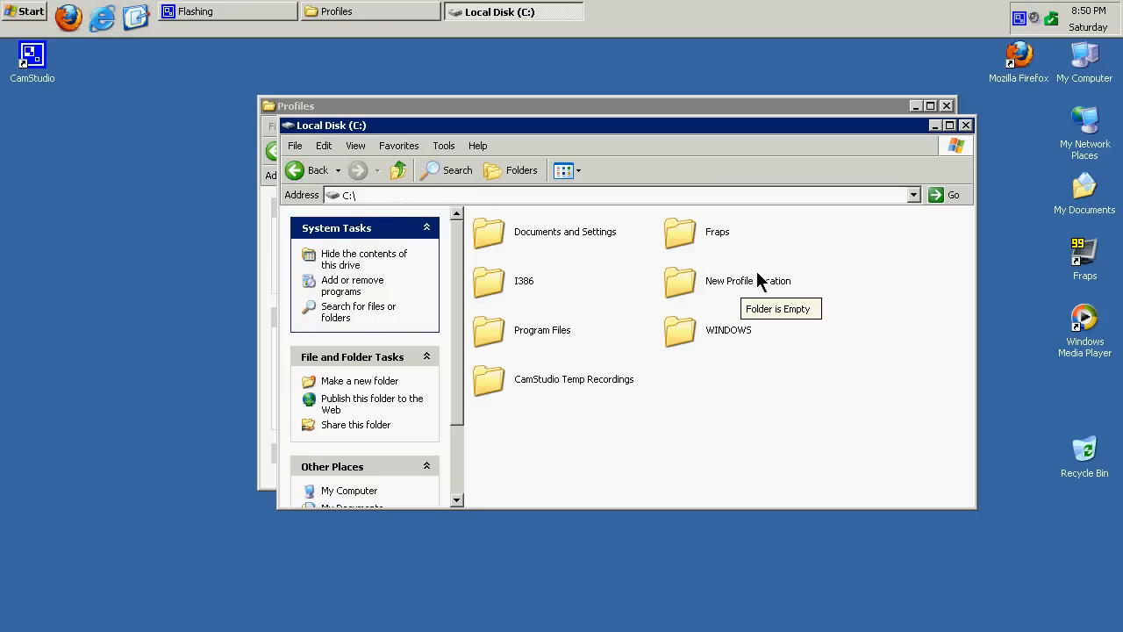
{"action": "double_click", "coordinate": [661, 289]}
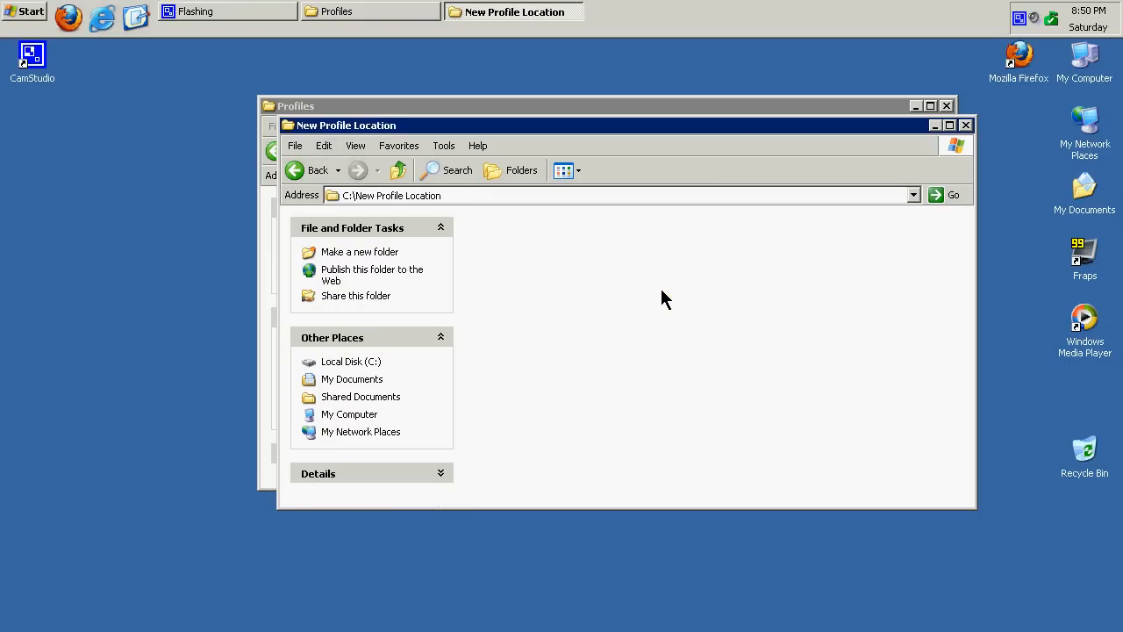
{"action": "right_click", "coordinate": [596, 292]}
{"action": "left_click", "coordinate": [626, 384]}
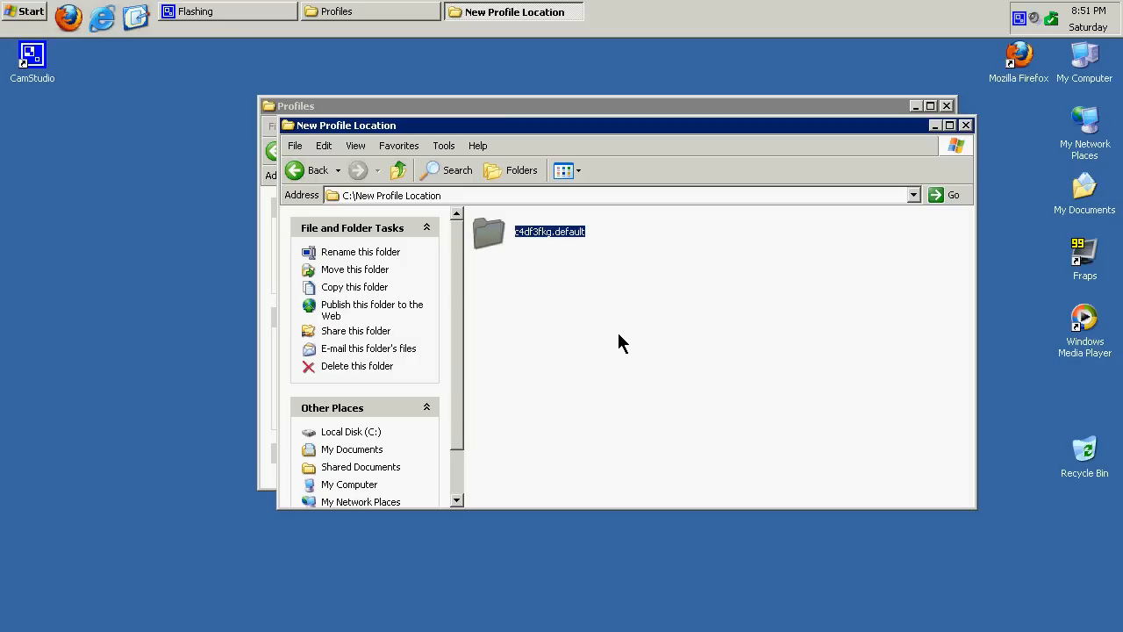
{"action": "left_click", "coordinate": [709, 339]}
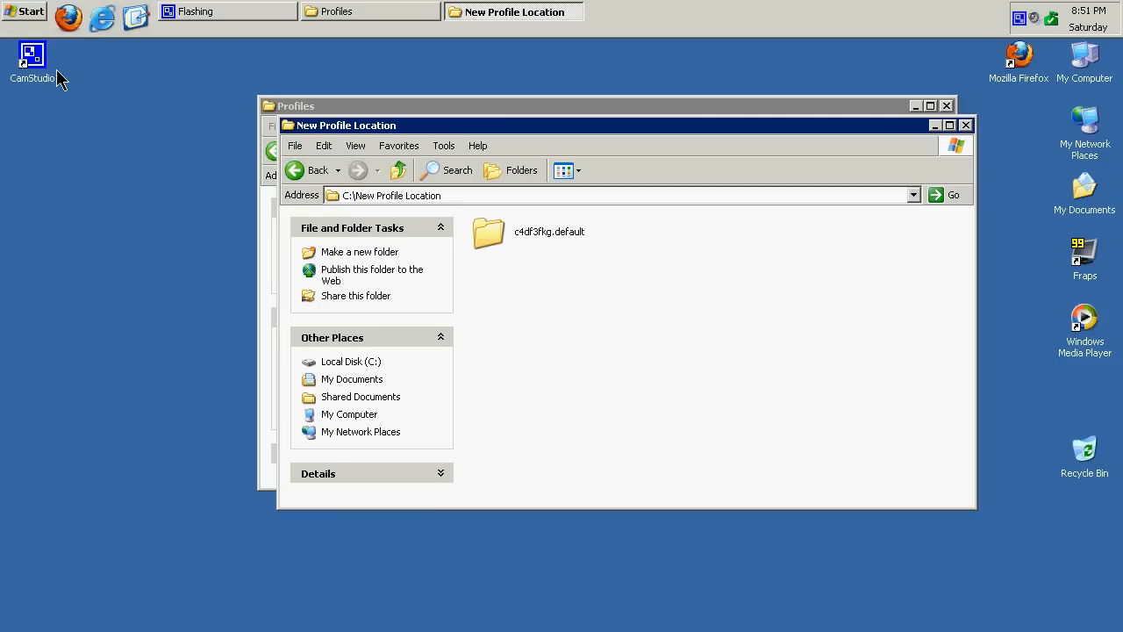
Open a command prompt by running cmd.
{"action": "left_click", "coordinate": [29, 12]}
{"action": "left_click", "coordinate": [117, 270]}
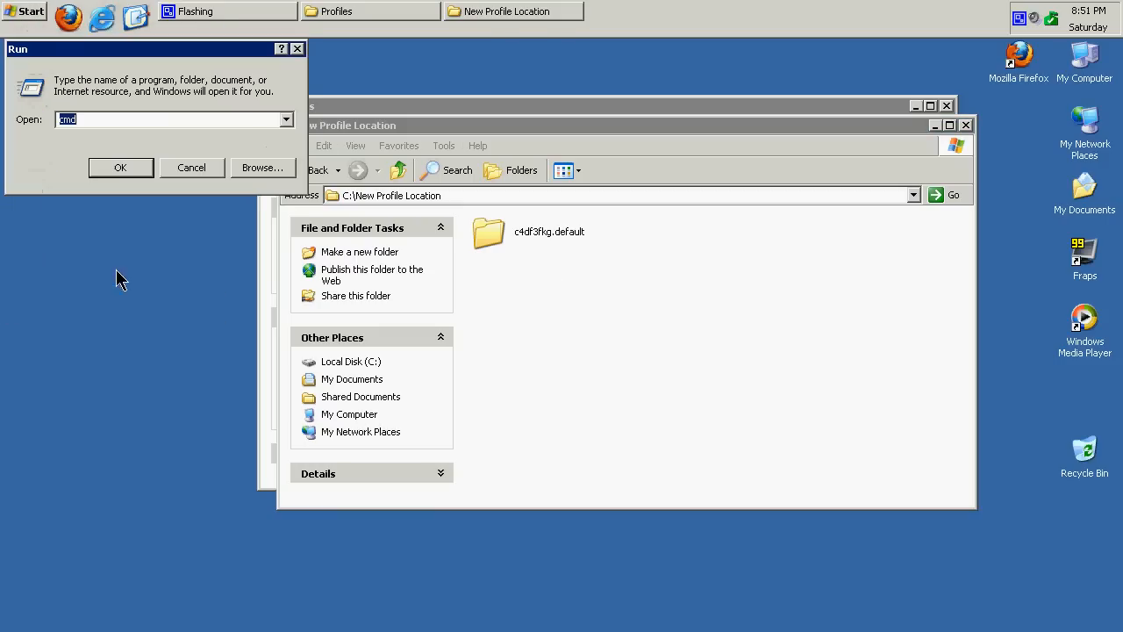
{"action": "type", "text": "cmd"}
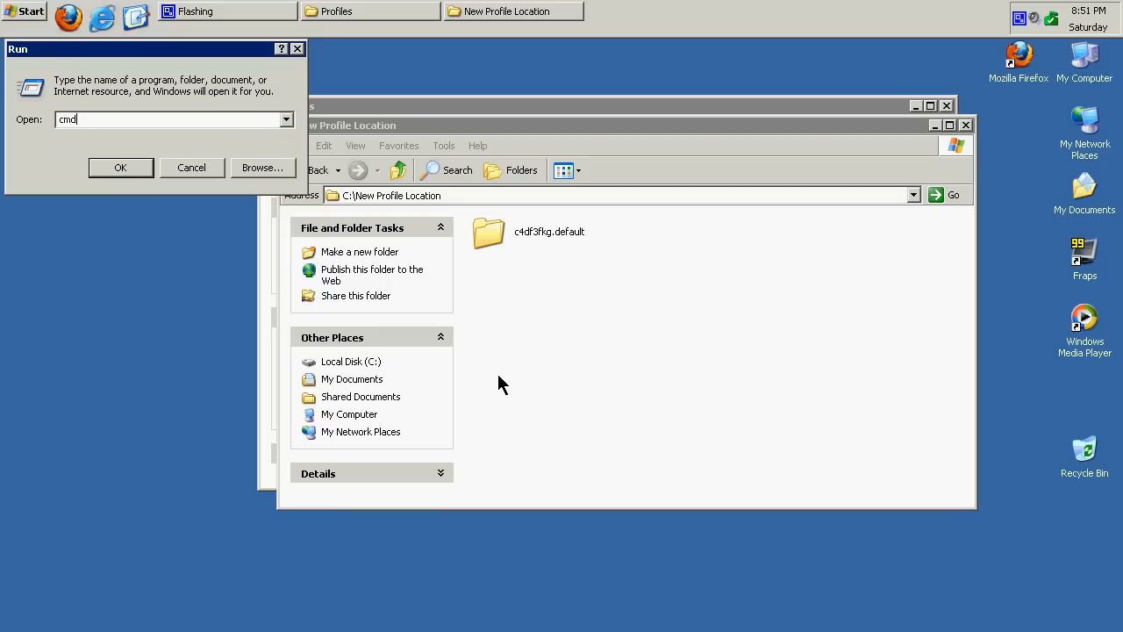
{"action": "key", "text": "Return"}
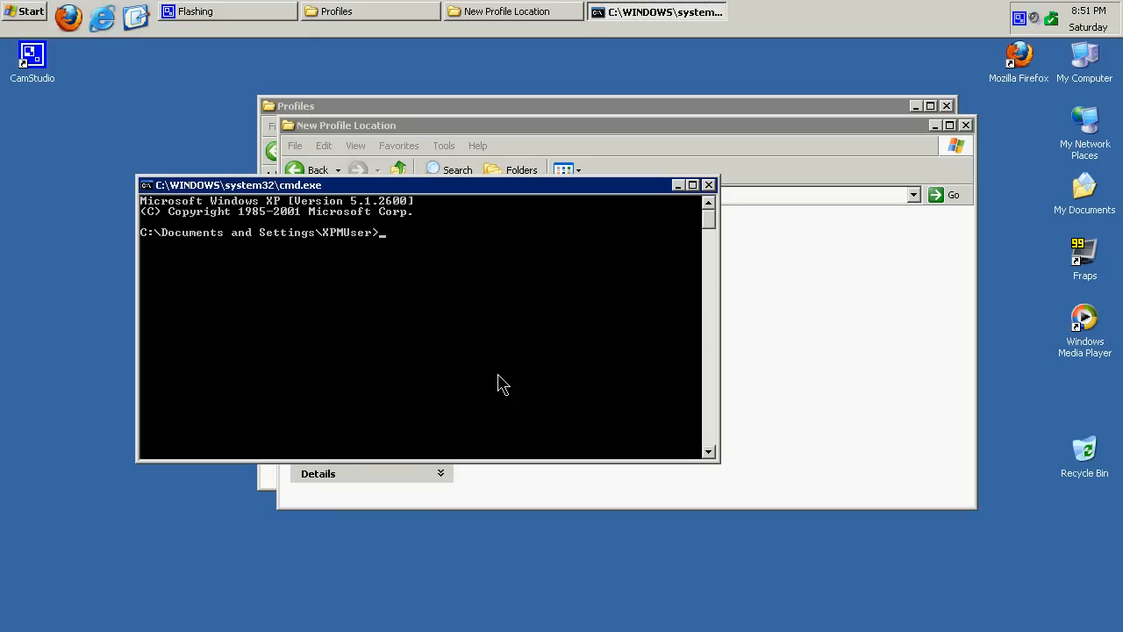
Change the command prompt's directory to "C:\Program Files\Mozilla Firefox".
{"action": "type", "text": "c"}
{"action": "type", "text": "d"}
{"action": "type", "text": " C"}
{"action": "type", "text": "\\"}
{"action": "key", "text": "BackSpace"}
{"action": "key", "text": "BackSpace"}
{"action": "key", "text": "BackSpace"}
{"action": "type", "text": "\""}
{"action": "type", "text": "C:\\Program File"}
{"action": "type", "text": "86"}
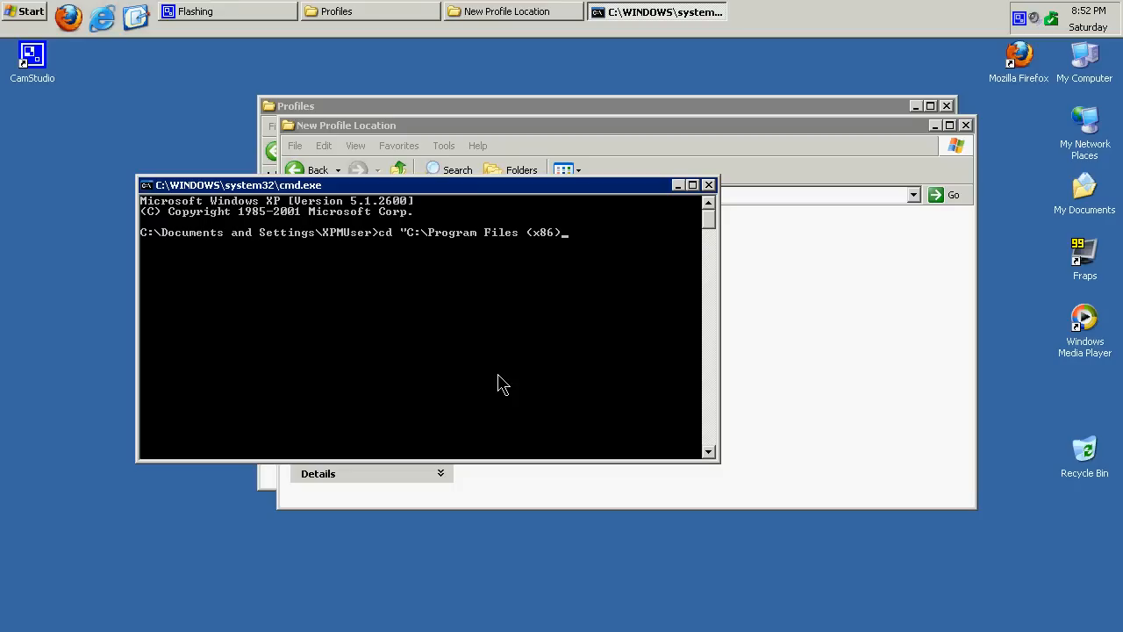
{"action": "key", "text": "BackSpace"}
{"action": "key", "text": "BackSpace"}
{"action": "type", "text": "Mozilla Firefox"}
{"action": "key", "text": "BackSpace"}
{"action": "key", "text": "BackSpace"}
{"action": "key", "text": "BackSpace"}
{"action": "key", "text": "BackSpace"}
{"action": "key", "text": "BackSpace"}
{"action": "key", "text": "BackSpace"}
{"action": "key", "text": "BackSpace"}
{"action": "key", "text": "BackSpace"}
{"action": "key", "text": "BackSpace"}
{"action": "key", "text": "BackSpace"}
{"action": "key", "text": "BackSpace"}
{"action": "key", "text": "BackSpace"}
{"action": "key", "text": "BackSpace"}
{"action": "key", "text": "BackSpace"}
{"action": "key", "text": "BackSpace"}
{"action": "type", "text": "Moz"}
{"action": "key", "text": "Tab"}
{"action": "key", "text": "Return"}
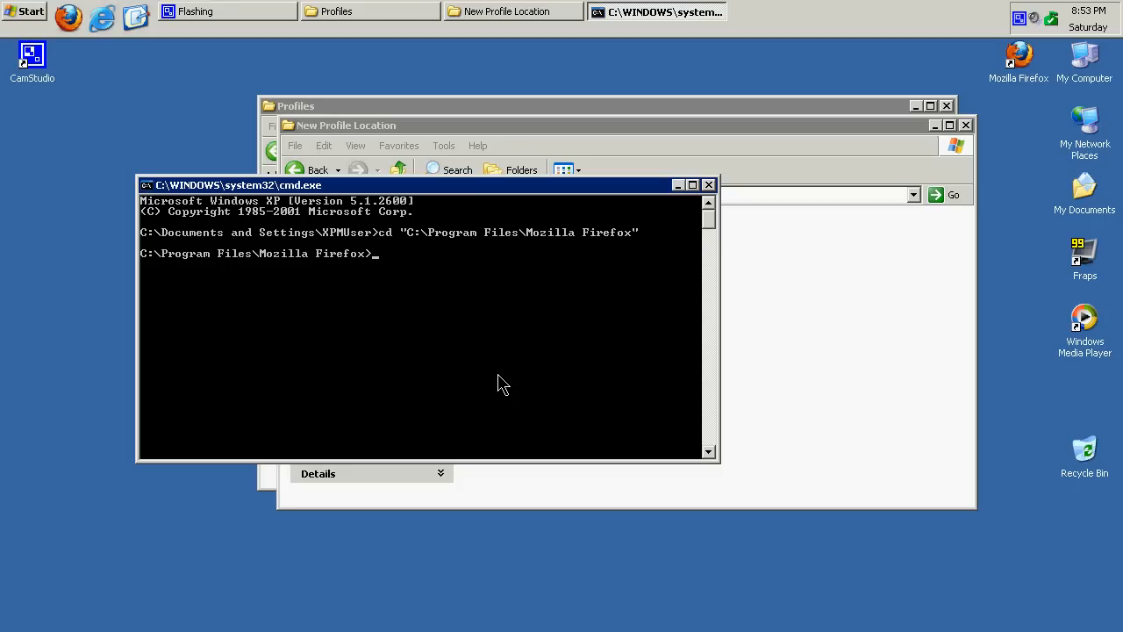
Launch the Firefox profile manager with firefox.exe --profilemanager and check the default profile's path.
{"action": "type", "text": "firefox.exe --"}
{"action": "type", "text": "profilemanager"}
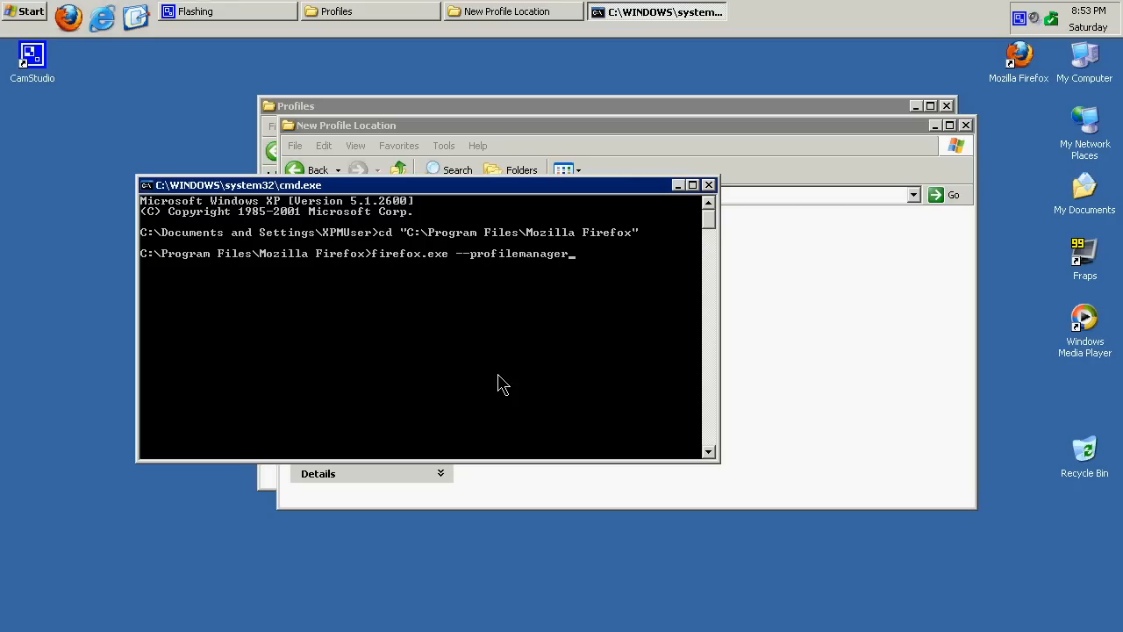
{"action": "key", "text": "Return"}
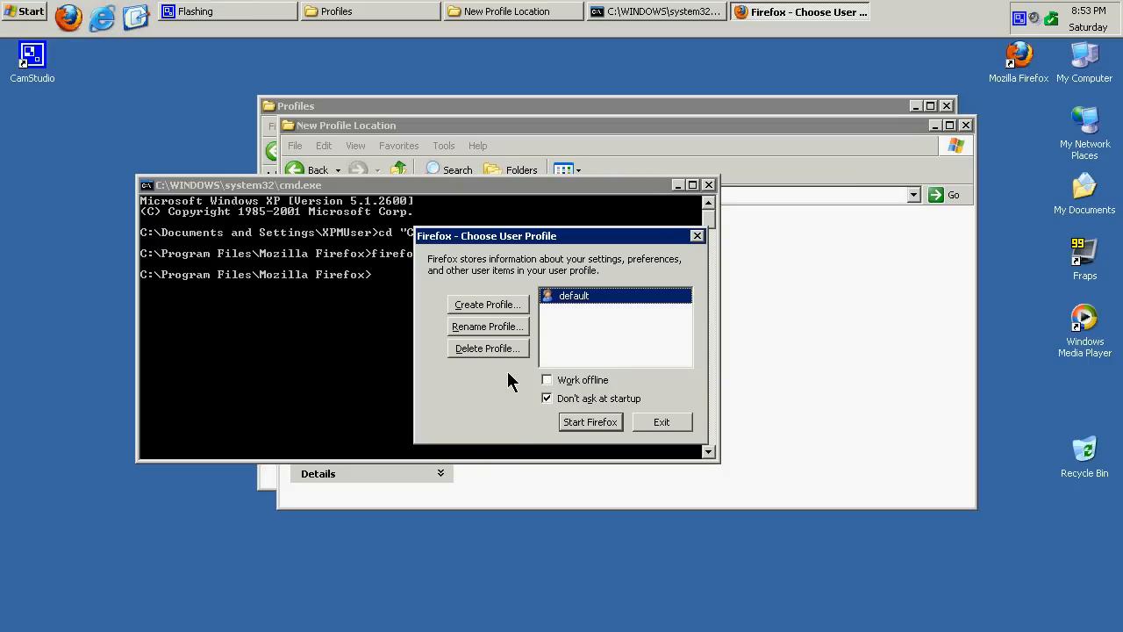
{"action": "mouse_move", "coordinate": [574, 303]}
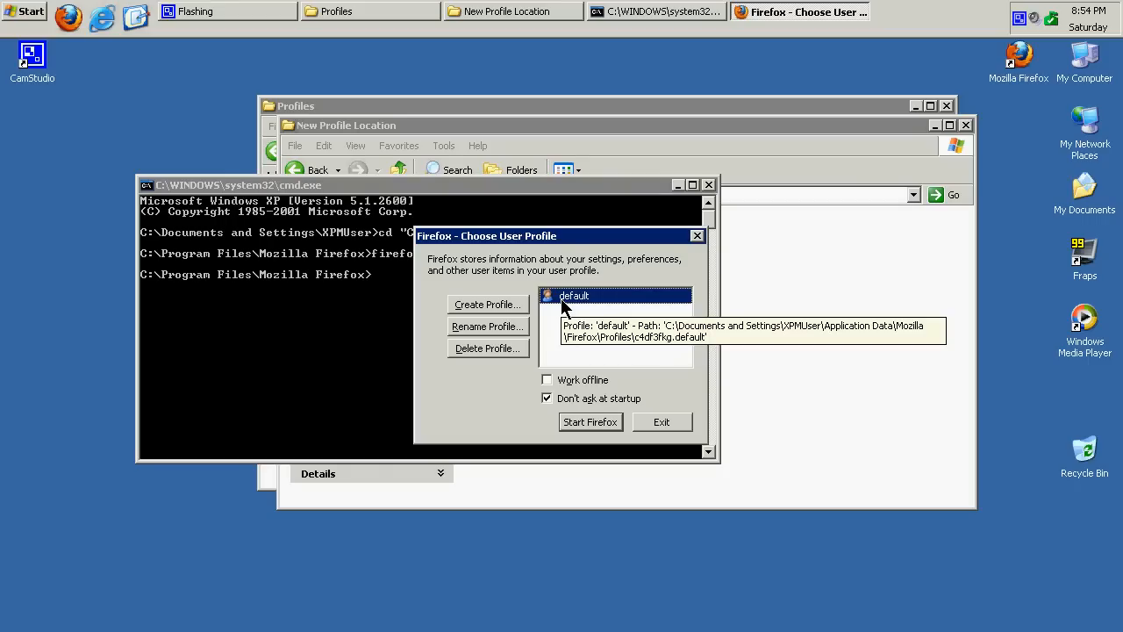
Start creating a new Firefox profile and enter the user's own handle as the profile name.
{"action": "left_click", "coordinate": [483, 307]}
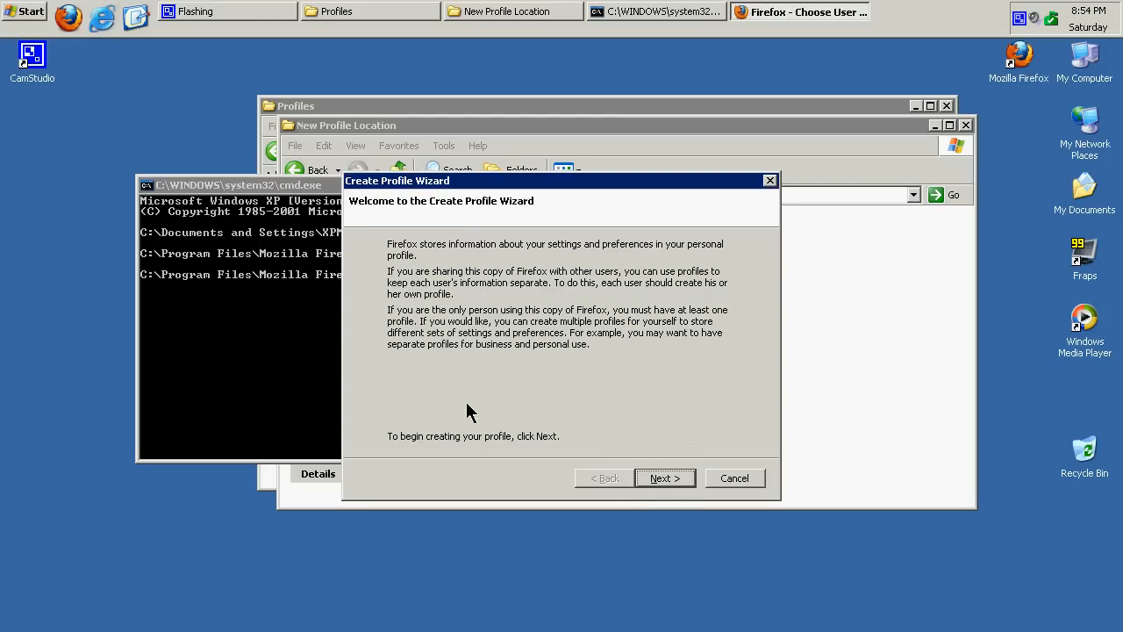
{"action": "left_click", "coordinate": [653, 476]}
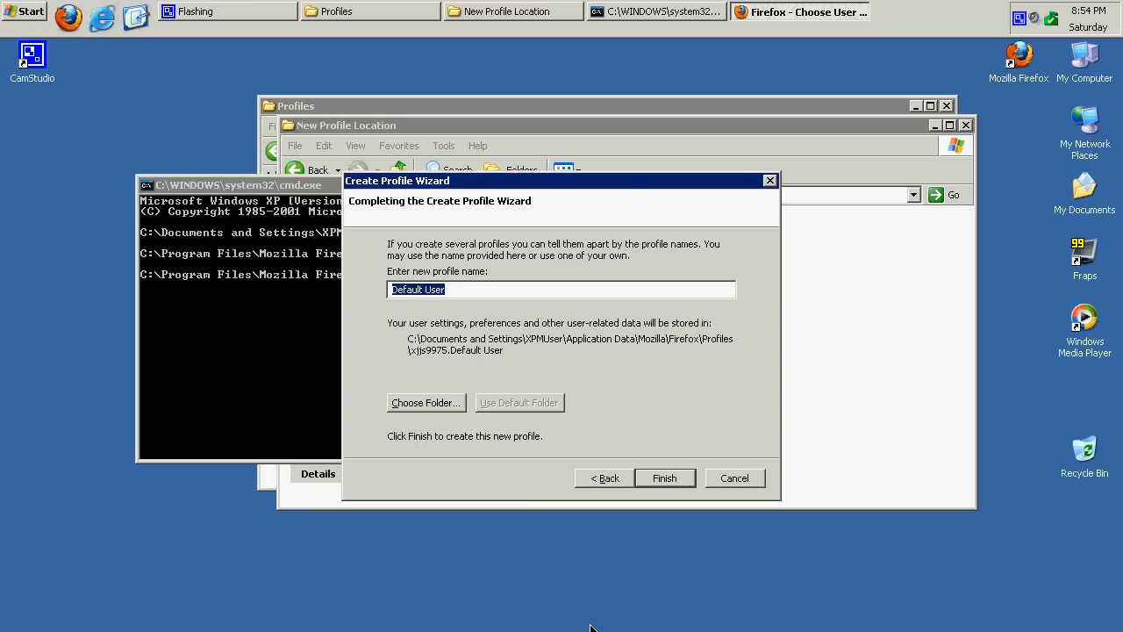
{"action": "type", "text": "Keirnoth"}
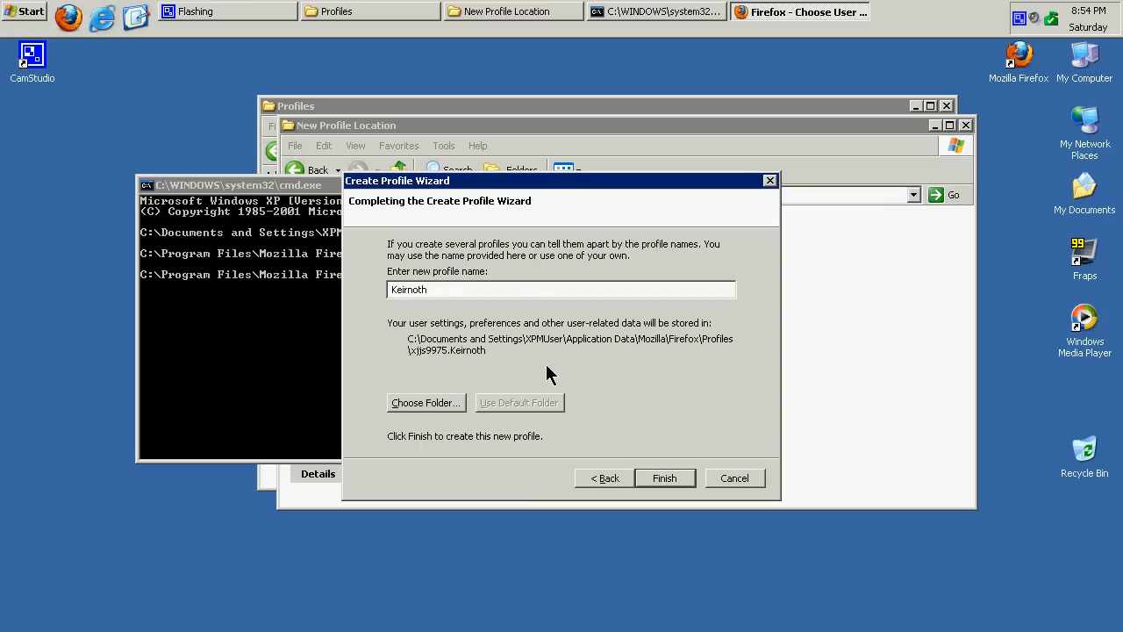
Choose the c4df3fkg.default folder inside C:\New Profile Location as the new profile's storage folder.
{"action": "left_click", "coordinate": [420, 403]}
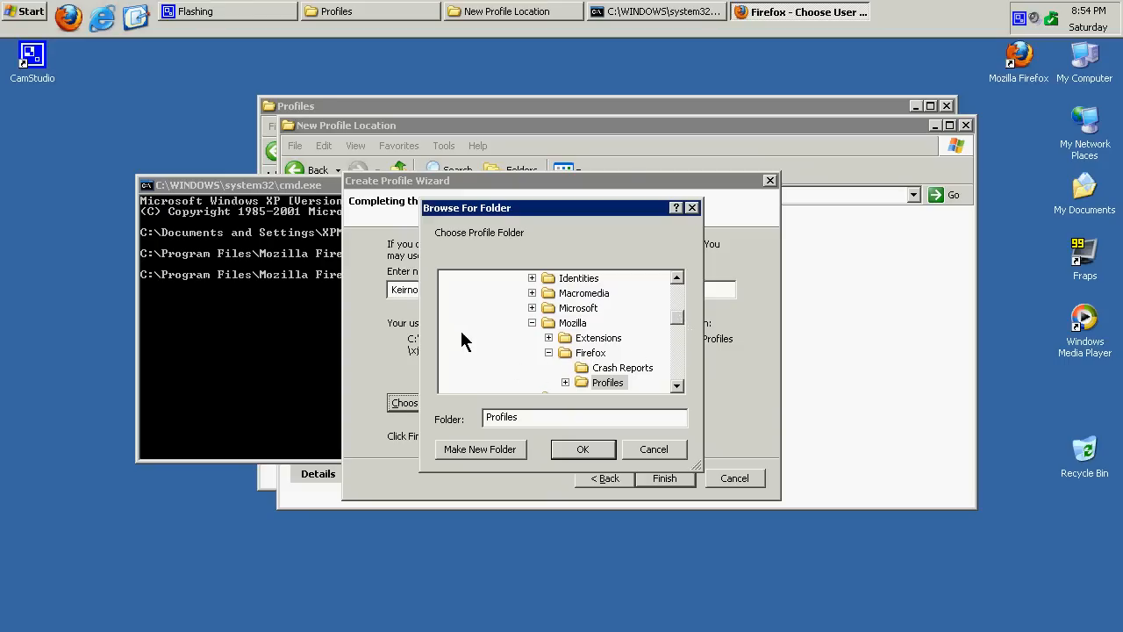
{"action": "left_click_drag", "start_coordinate": [677, 316], "coordinate": [680, 281]}
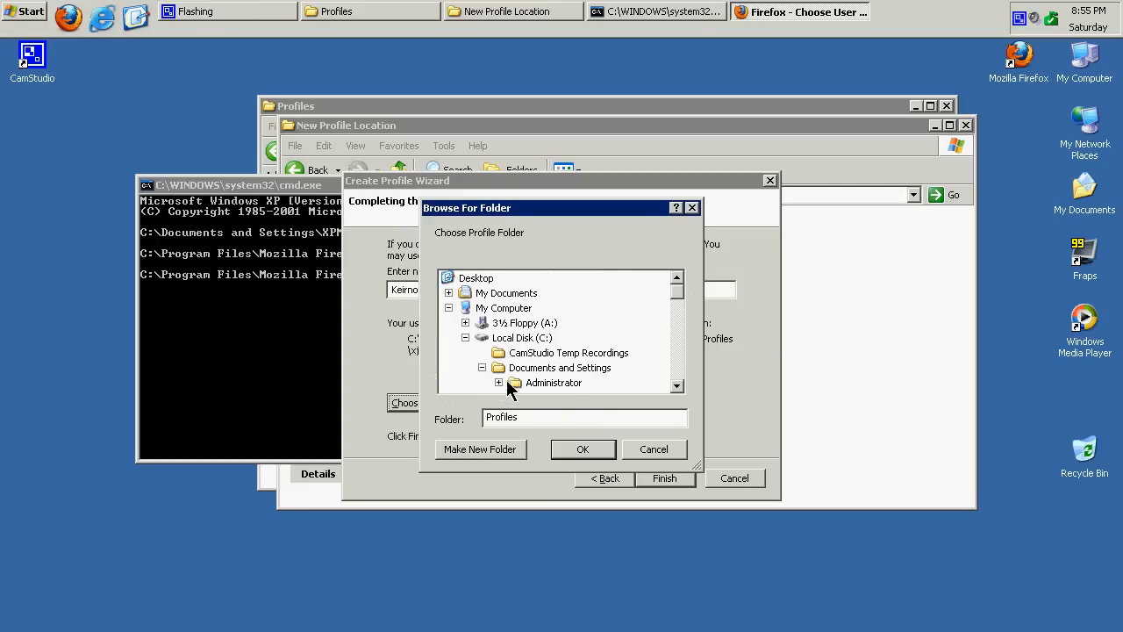
{"action": "left_click", "coordinate": [482, 367]}
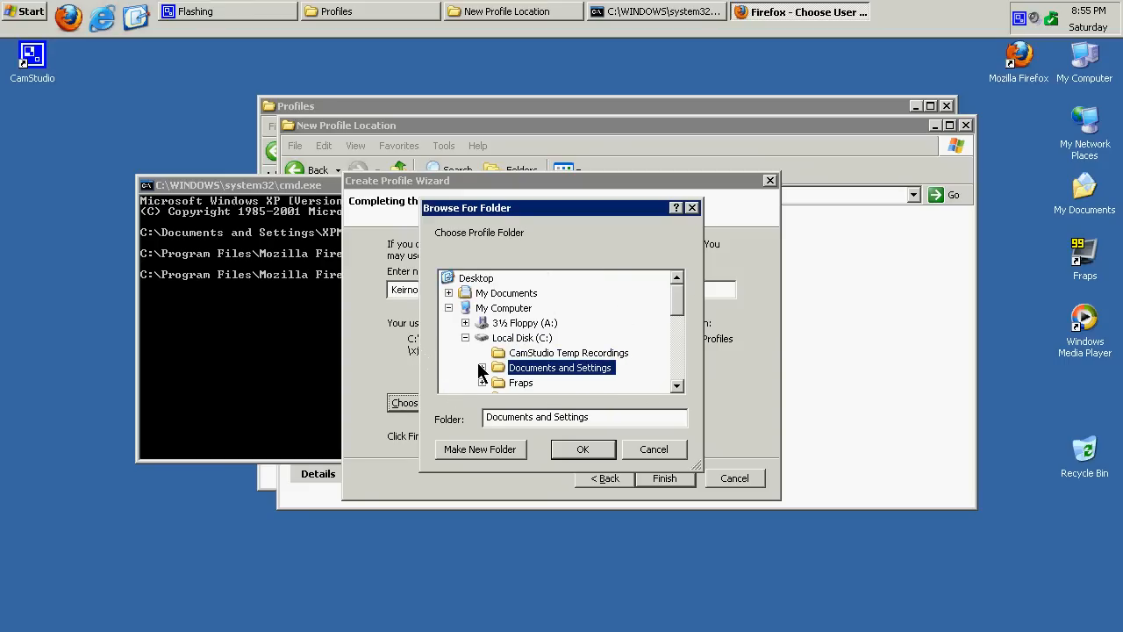
{"action": "left_click", "coordinate": [677, 387]}
{"action": "left_click", "coordinate": [676, 387]}
{"action": "left_click", "coordinate": [676, 387]}
{"action": "left_click", "coordinate": [676, 387]}
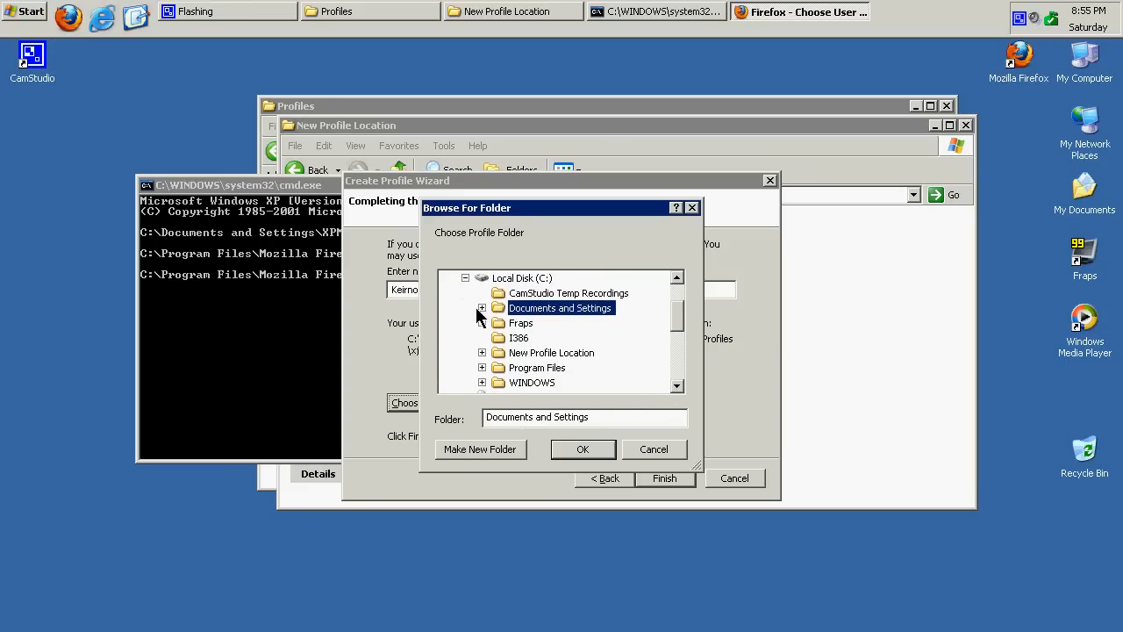
{"action": "double_click", "coordinate": [530, 354]}
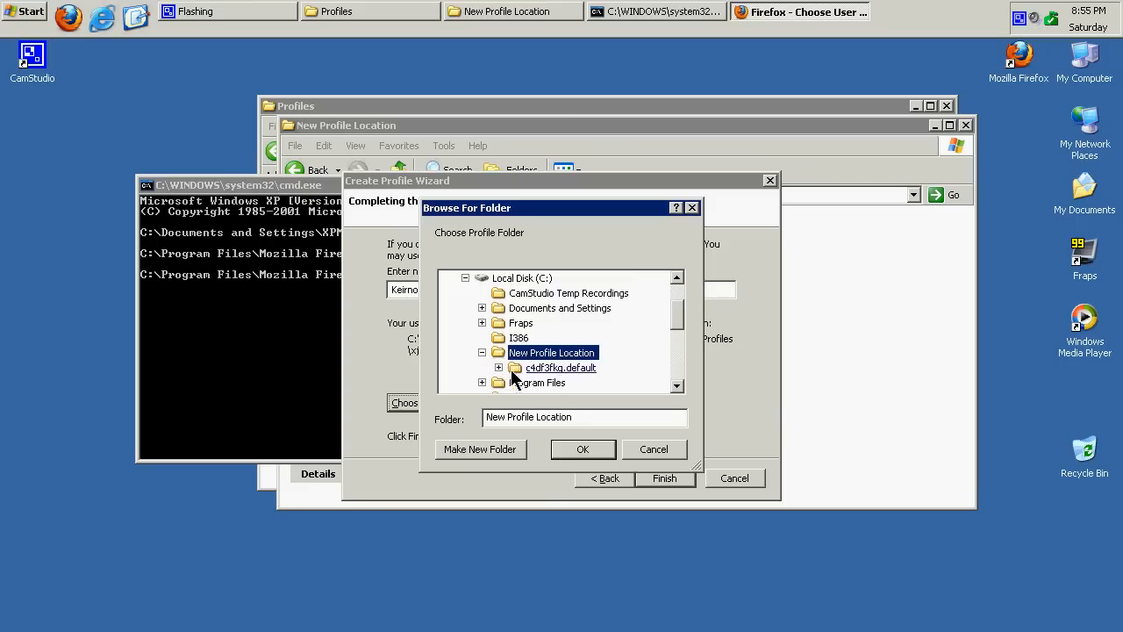
{"action": "double_click", "coordinate": [553, 369]}
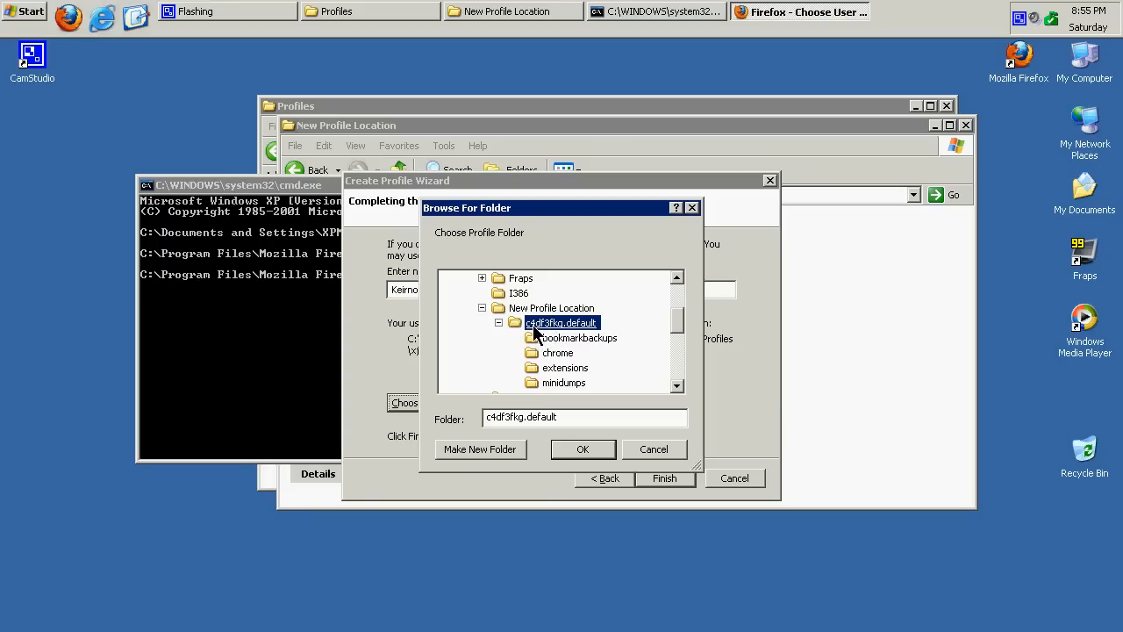
{"action": "left_click", "coordinate": [582, 449]}
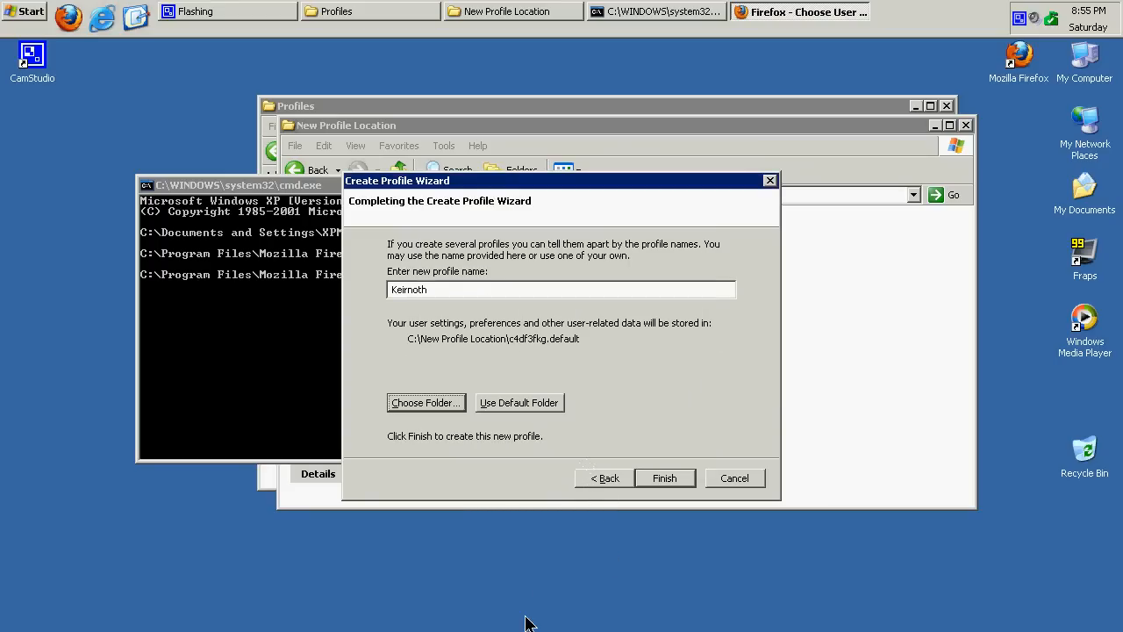
Finish creating the profile and start Firefox with the new profile selected.
{"action": "left_click", "coordinate": [678, 483]}
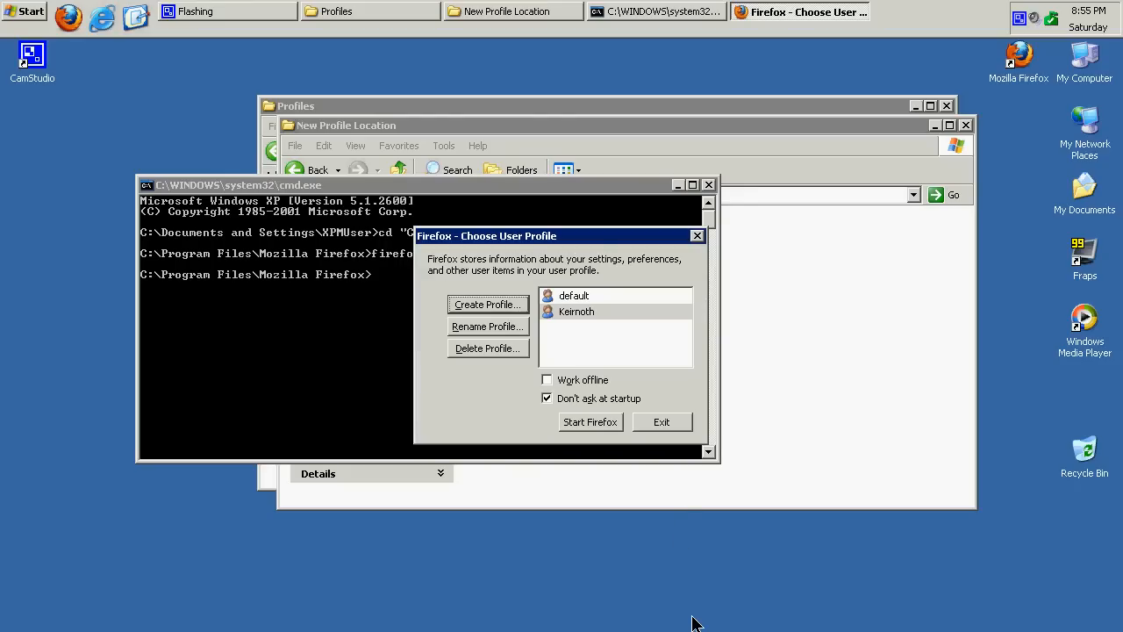
{"action": "left_click", "coordinate": [597, 314]}
{"action": "left_click", "coordinate": [584, 429]}
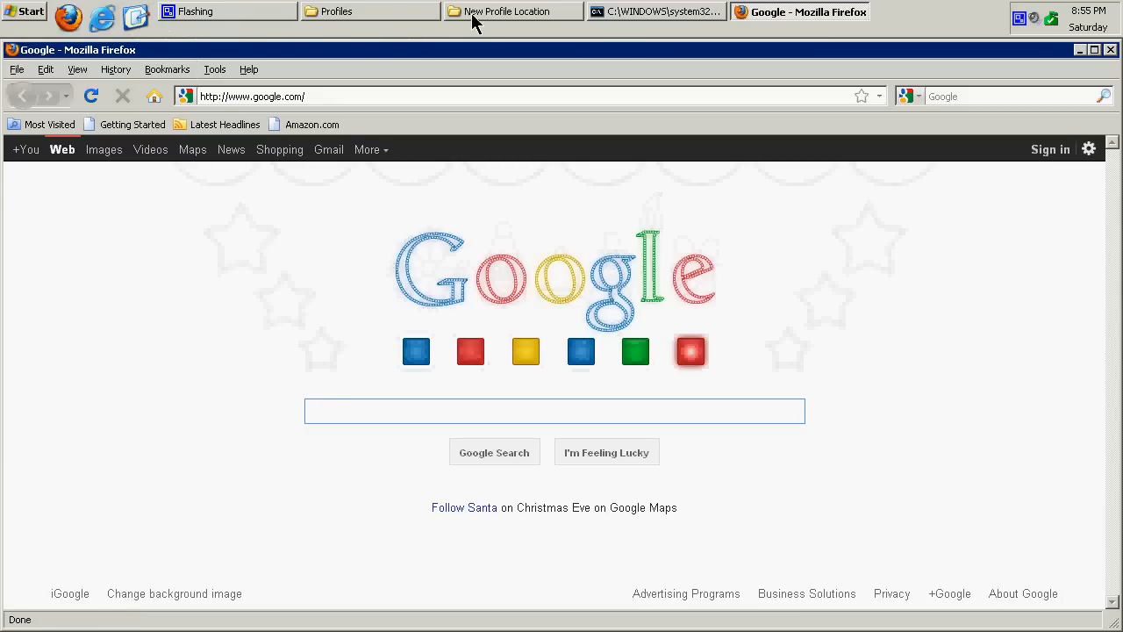
Check that the C:\New Profile Location folder contains the copied c4df3fkg.default profile folder, and close the folder window.
{"action": "left_click", "coordinate": [136, 17]}
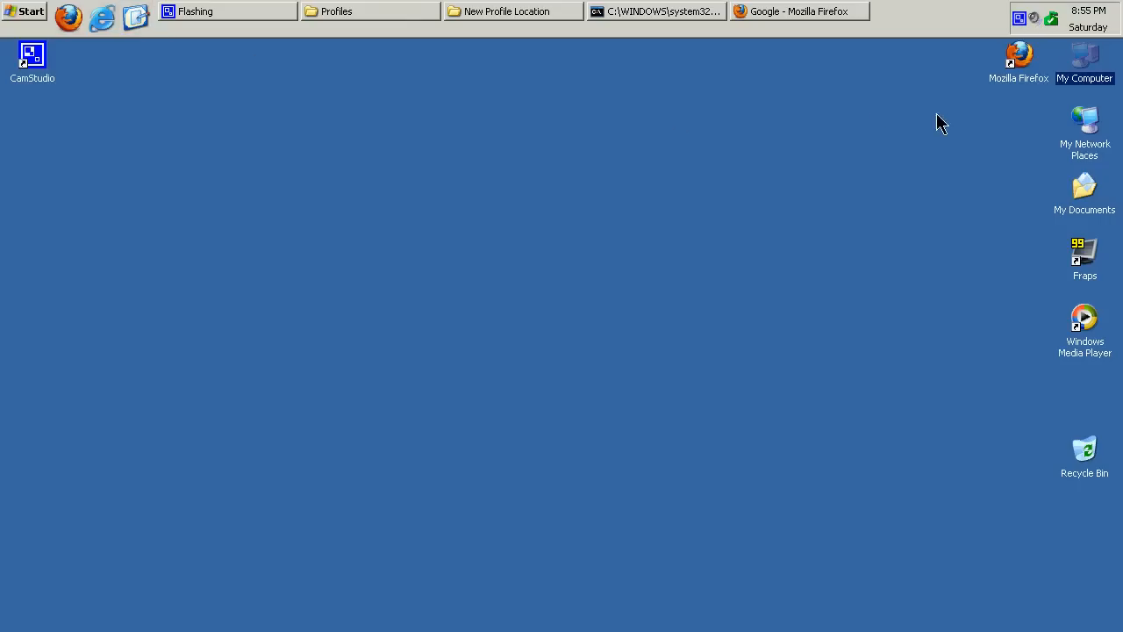
{"action": "double_click", "coordinate": [1084, 66]}
{"action": "double_click", "coordinate": [601, 364]}
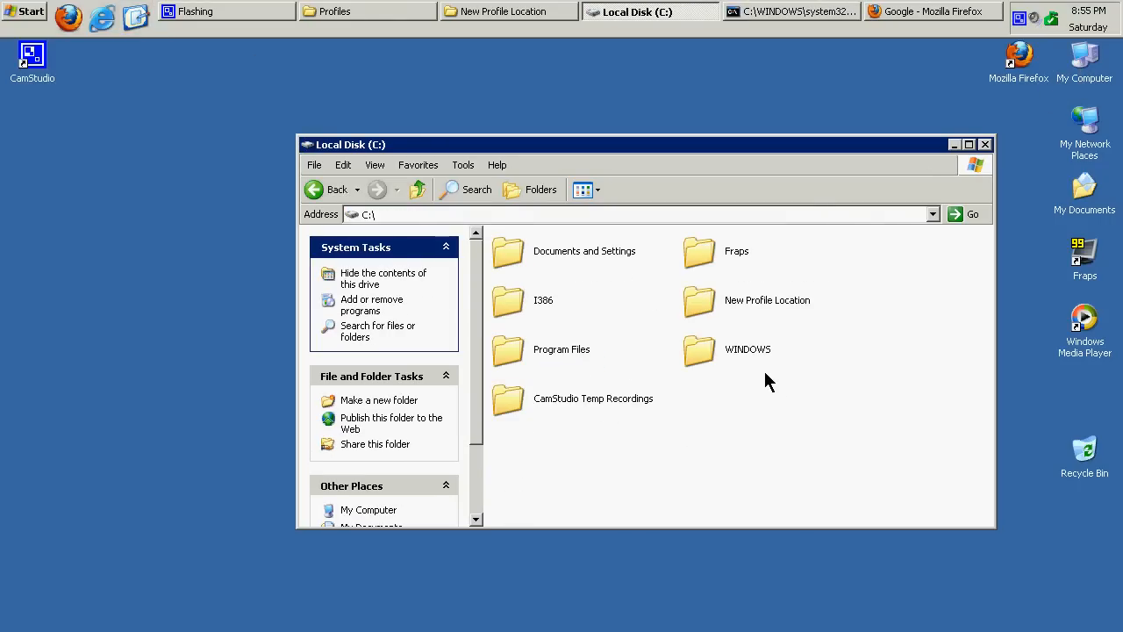
{"action": "double_click", "coordinate": [706, 297]}
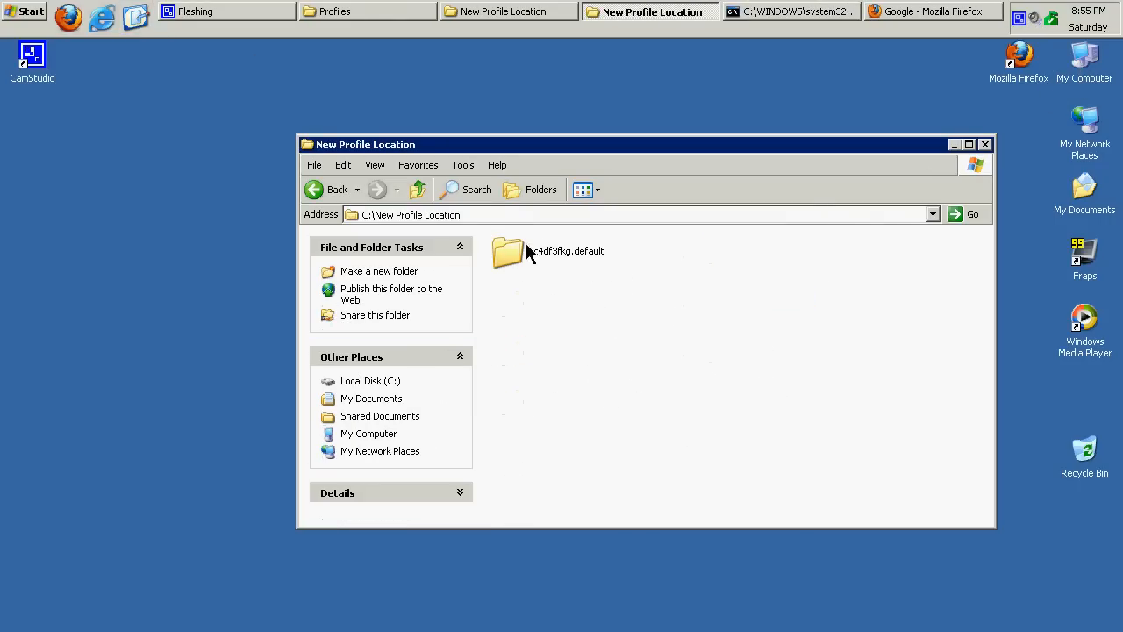
{"action": "left_click", "coordinate": [581, 251]}
{"action": "left_click", "coordinate": [662, 452]}
{"action": "left_click", "coordinate": [985, 145]}
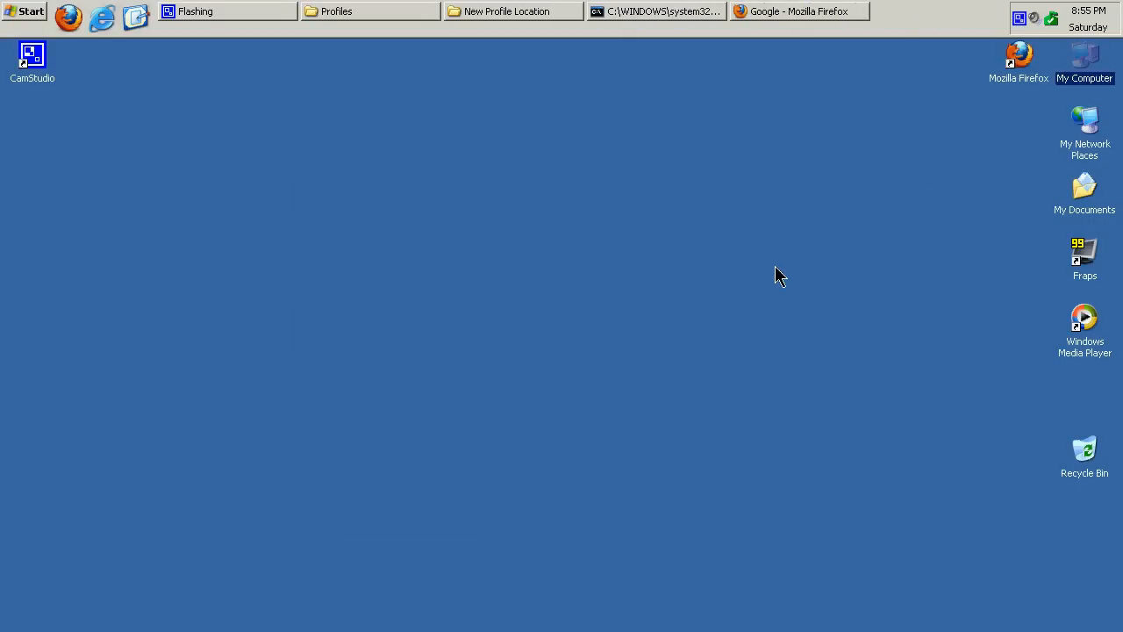
Close Firefox and relaunch its profile manager from the command prompt with firefox.exe --profilemanager.
{"action": "left_click", "coordinate": [767, 13]}
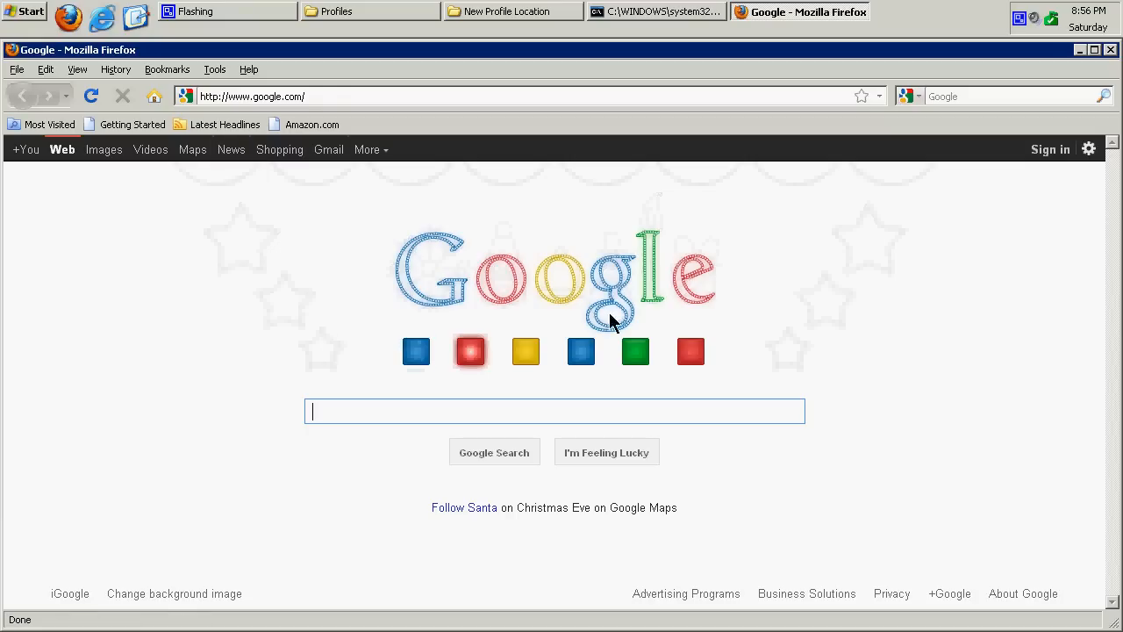
{"action": "left_click", "coordinate": [959, 372]}
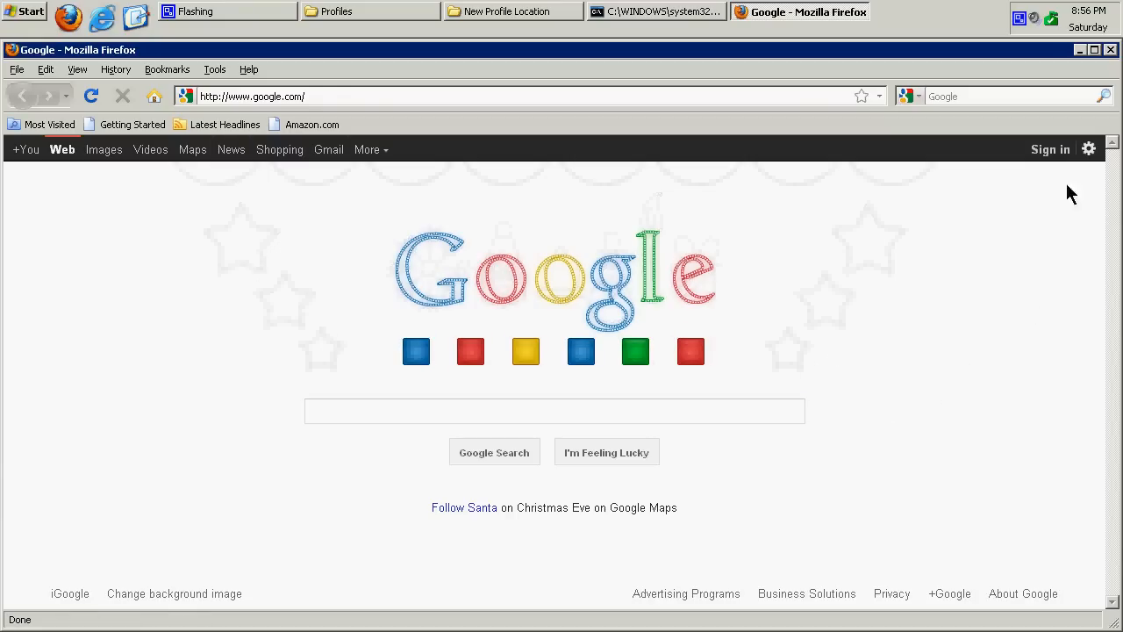
{"action": "left_click", "coordinate": [1111, 50]}
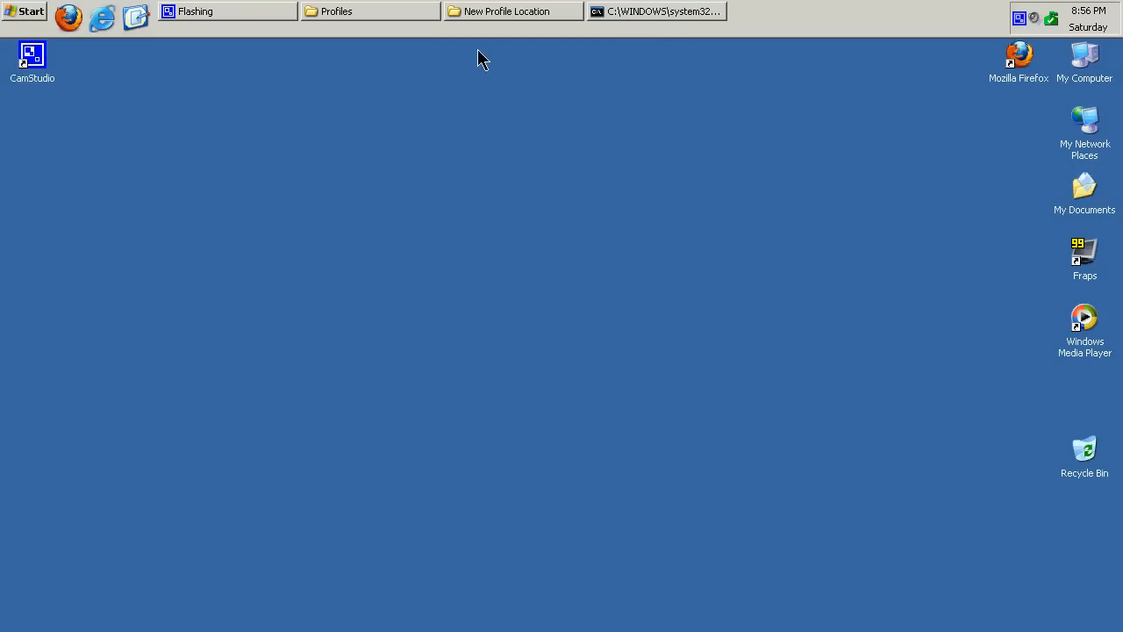
{"action": "left_click", "coordinate": [665, 18]}
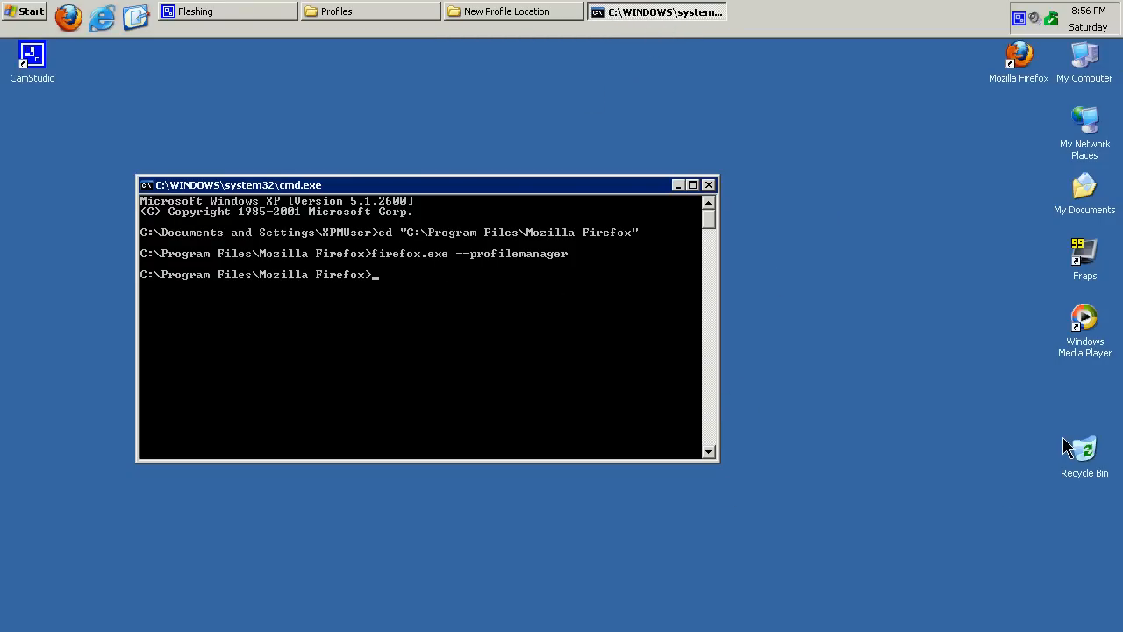
{"action": "key", "text": "Up"}
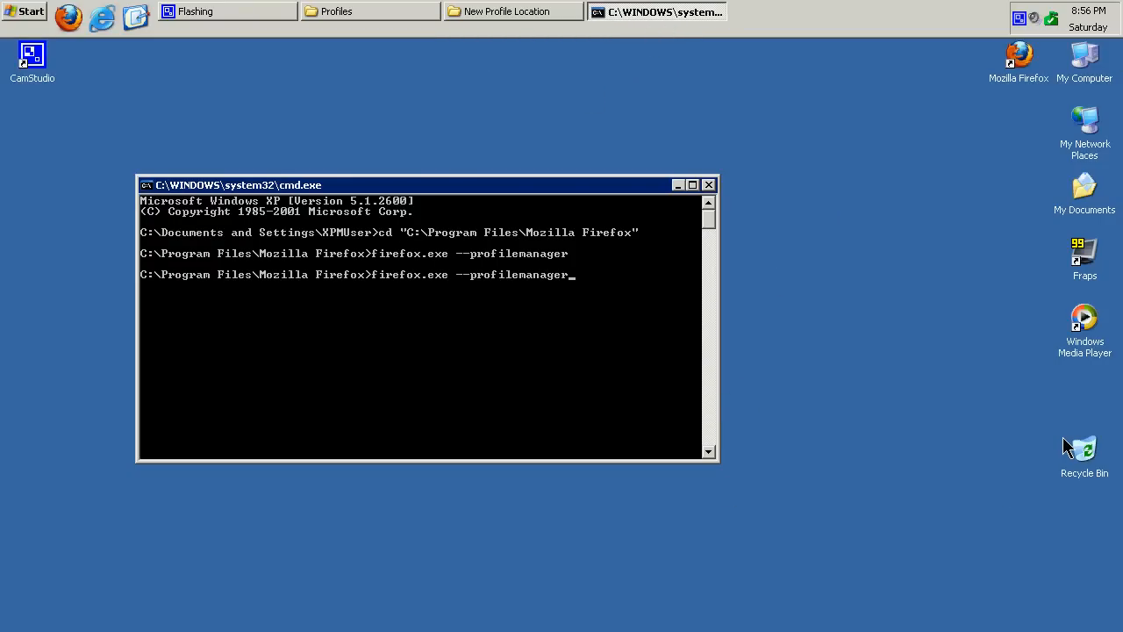
{"action": "key", "text": "Return"}
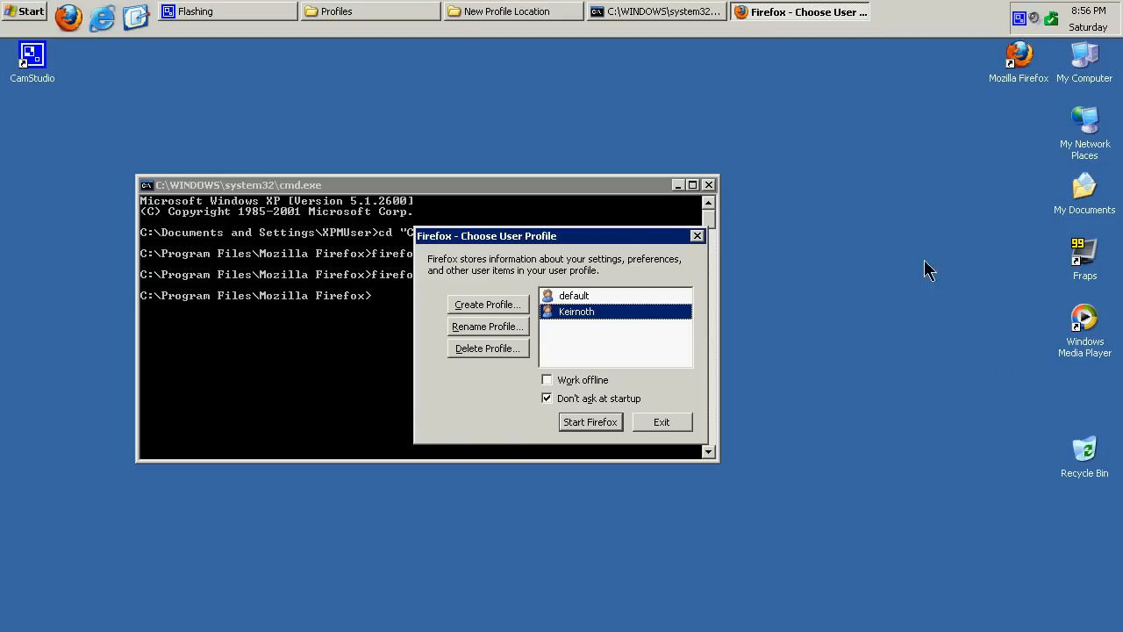
Delete the default profile together with its data files, and start Firefox with the remaining profile.
{"action": "left_click", "coordinate": [576, 296]}
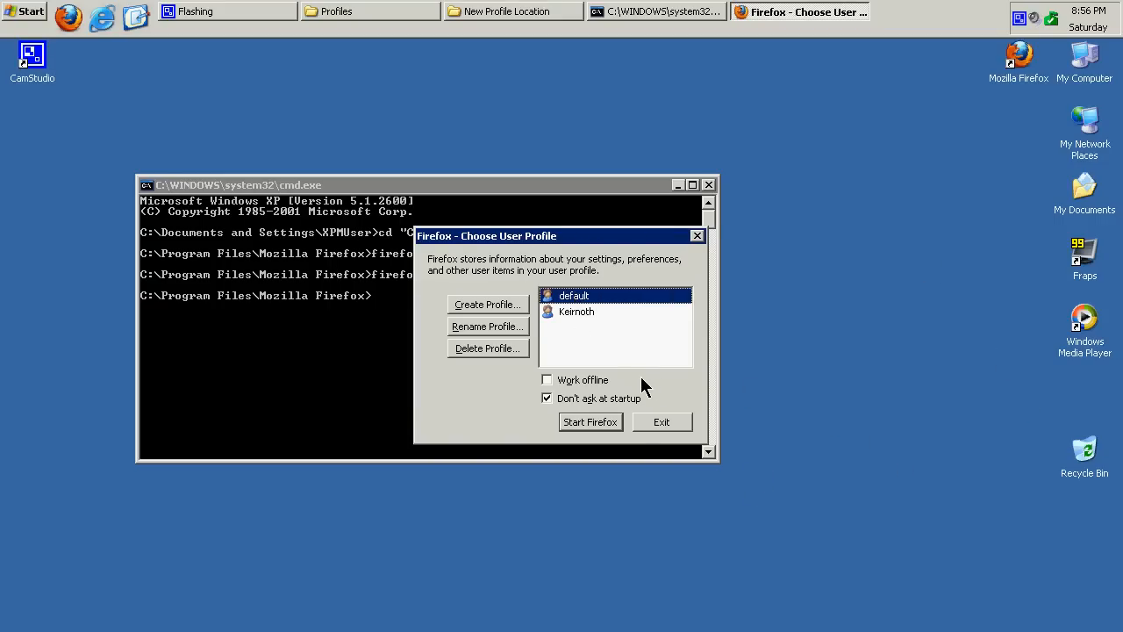
{"action": "left_click", "coordinate": [504, 350]}
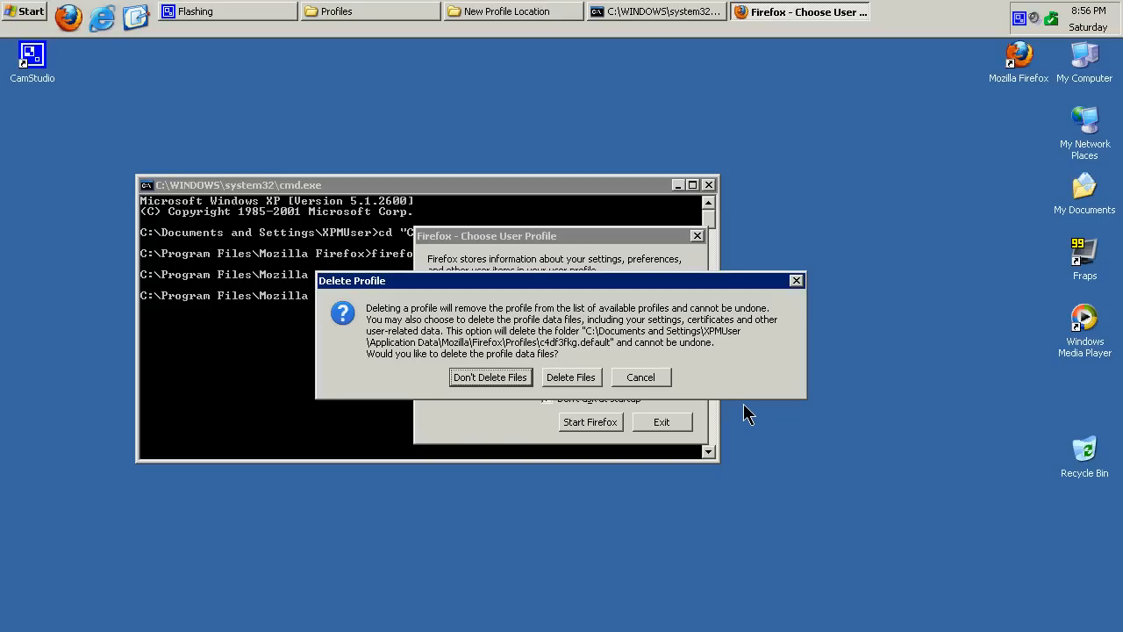
{"action": "left_click", "coordinate": [590, 380]}
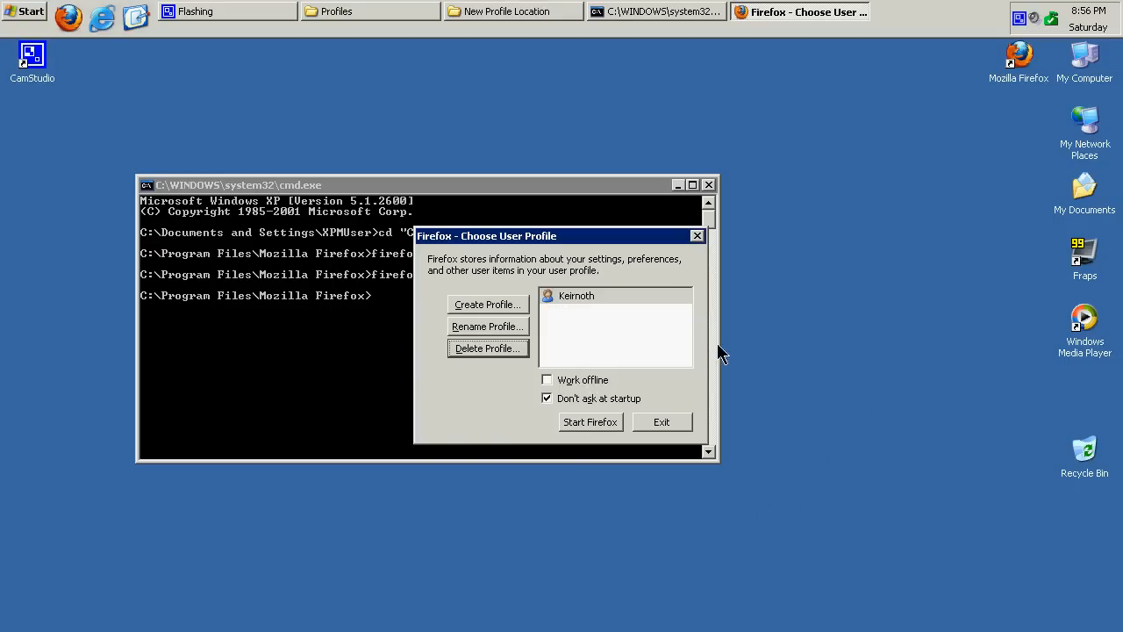
{"action": "left_click", "coordinate": [567, 424]}
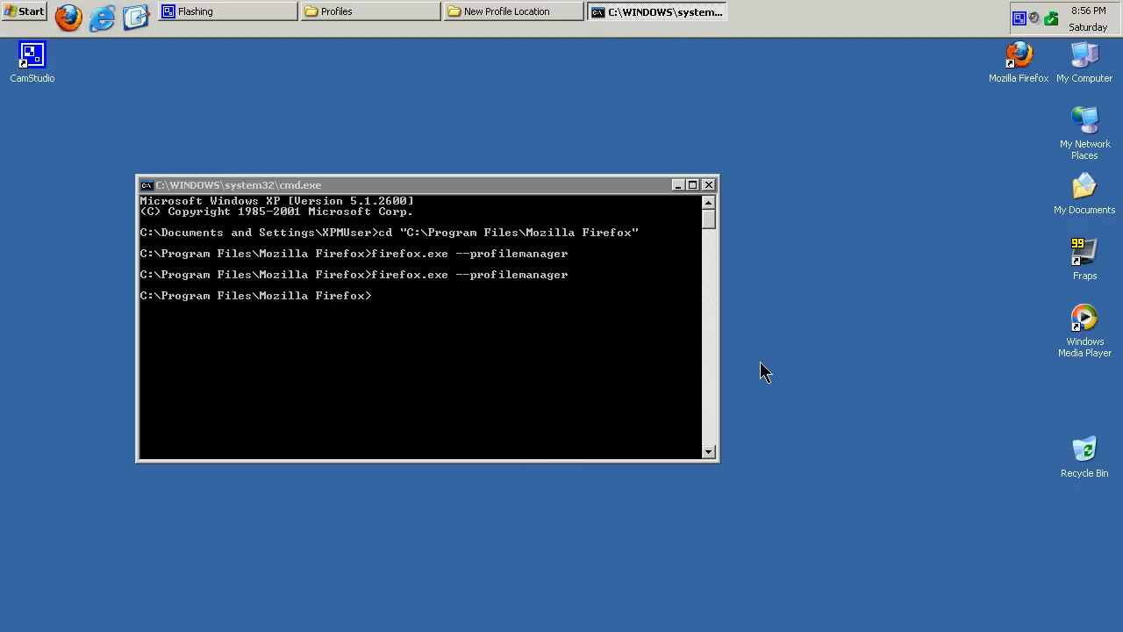